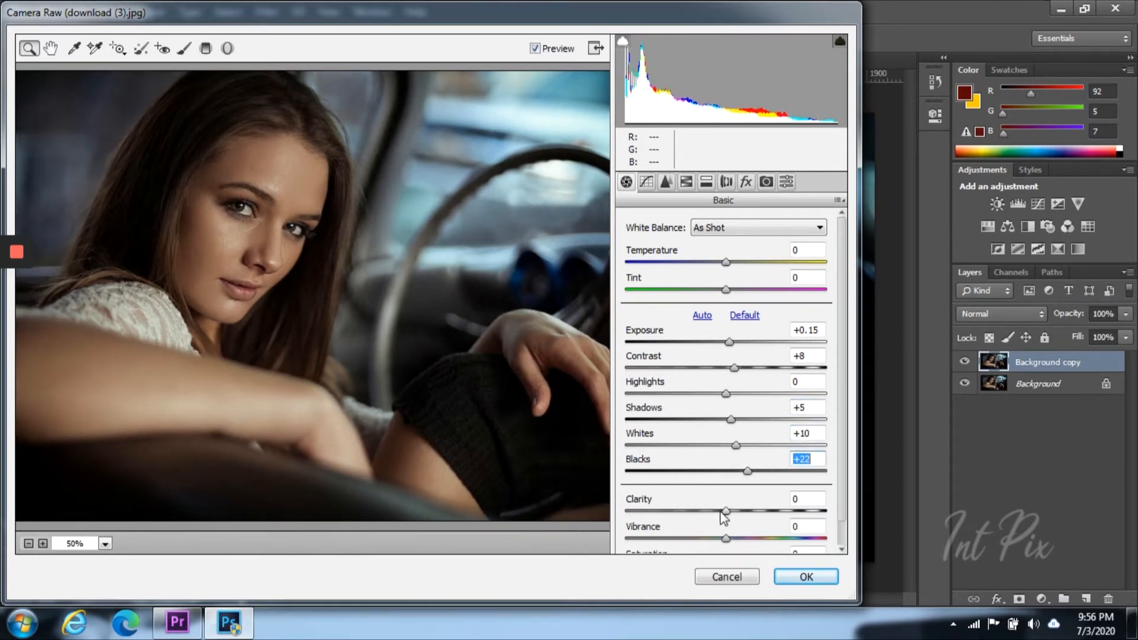
# Set the photo's Clarity to -8, Vibrance to -16 and Saturation to +1 in the basic adjustments
pyautogui.hotkey('ctrl', '-')
pyautogui.moveTo(728, 505); pyautogui.dragTo(710, 525)
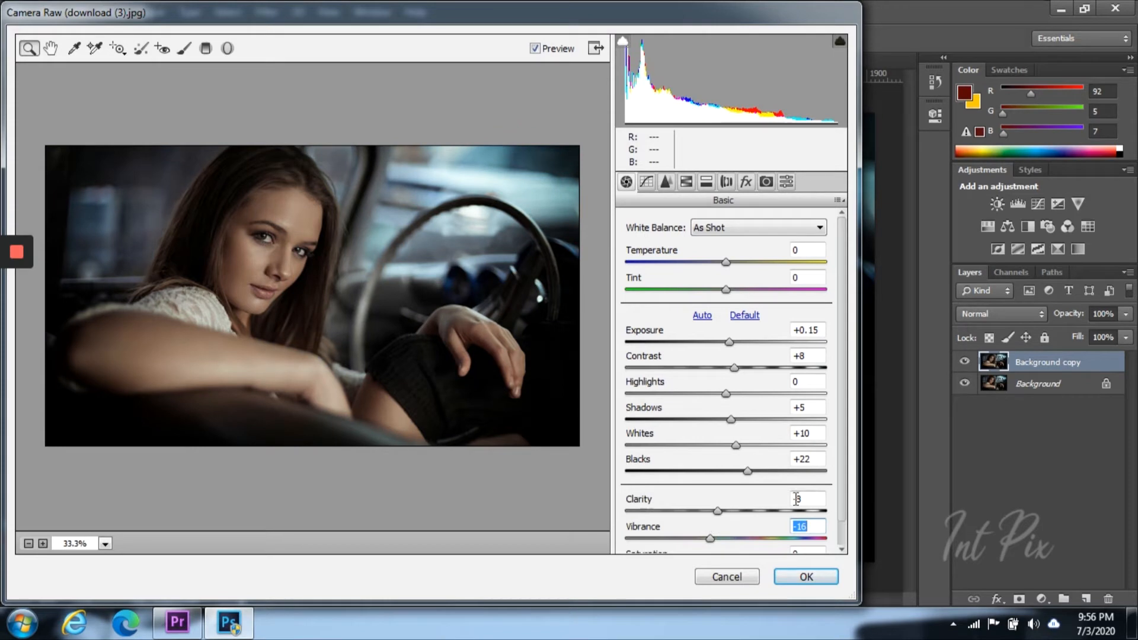
pyautogui.scroll(-1, 818, 475)
pyautogui.moveTo(736, 540)
pyautogui.mouseDown()
pyautogui.moveTo(750, 536)
pyautogui.moveTo(724, 541)
pyautogui.mouseUp()
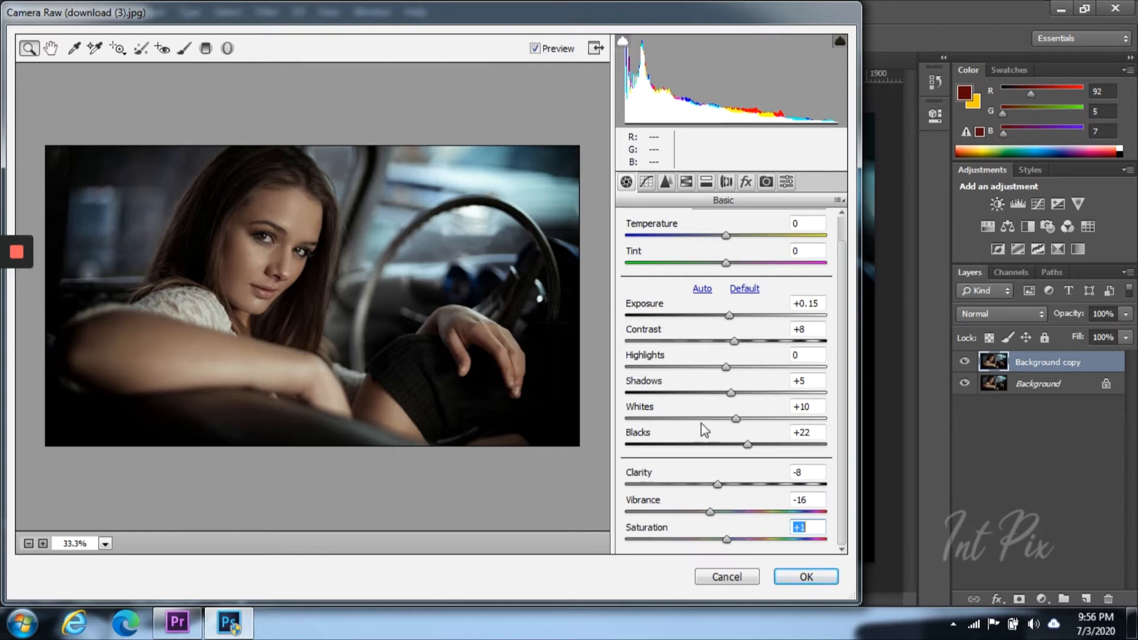
# Raise the HSL saturation of the Yellows to +20 and slightly boost the saturation of the Oranges
pyautogui.click(686, 182)
pyautogui.click(693, 246)
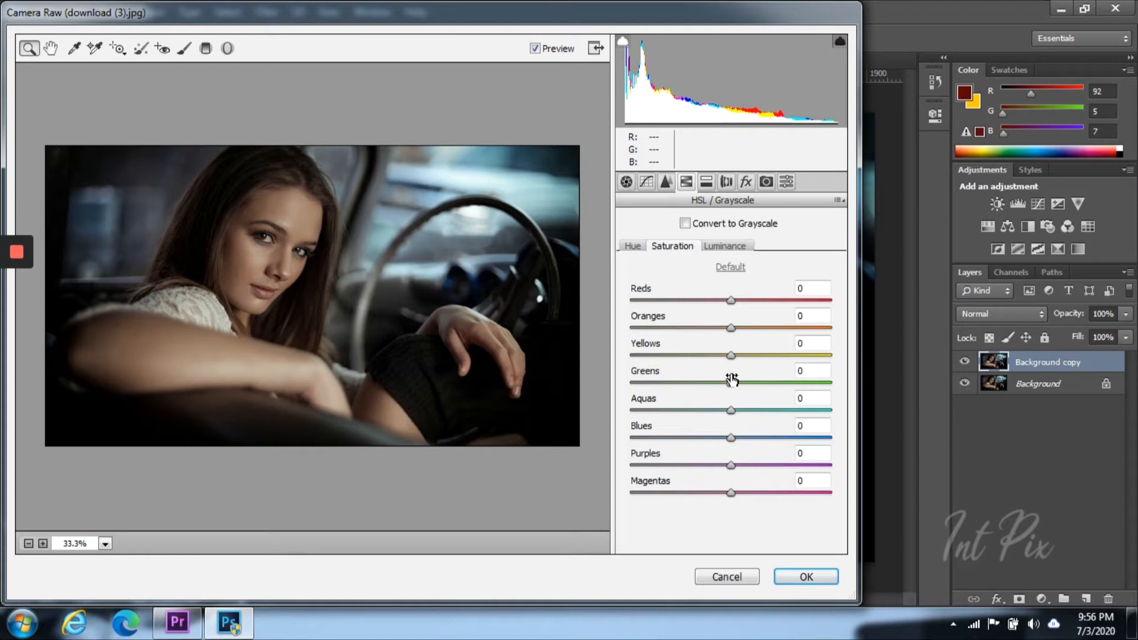
pyautogui.moveTo(732, 357); pyautogui.dragTo(752, 359)
pyautogui.hotkey('ctrl', '+')
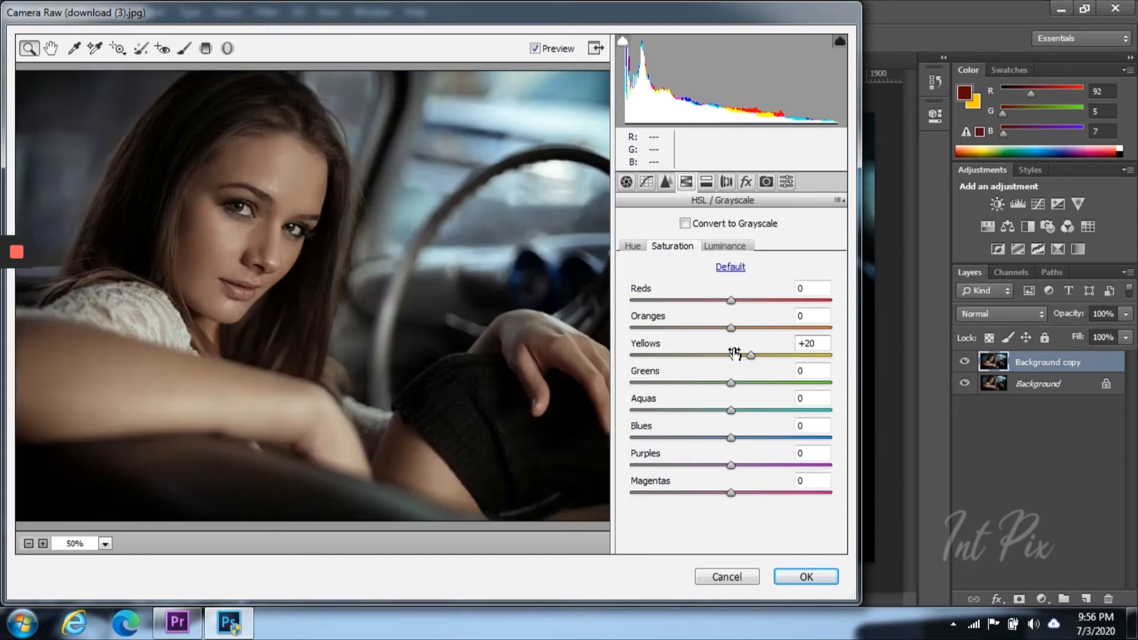
pyautogui.moveTo(731, 327)
pyautogui.mouseDown()
pyautogui.moveTo(756, 329)
pyautogui.moveTo(741, 359)
pyautogui.moveTo(738, 328)
pyautogui.mouseUp()
pyautogui.click(724, 246)
pyautogui.click(633, 246)
# Tint the highlights blue with split toning, using Hue 210 and Saturation 16
pyautogui.click(706, 182)
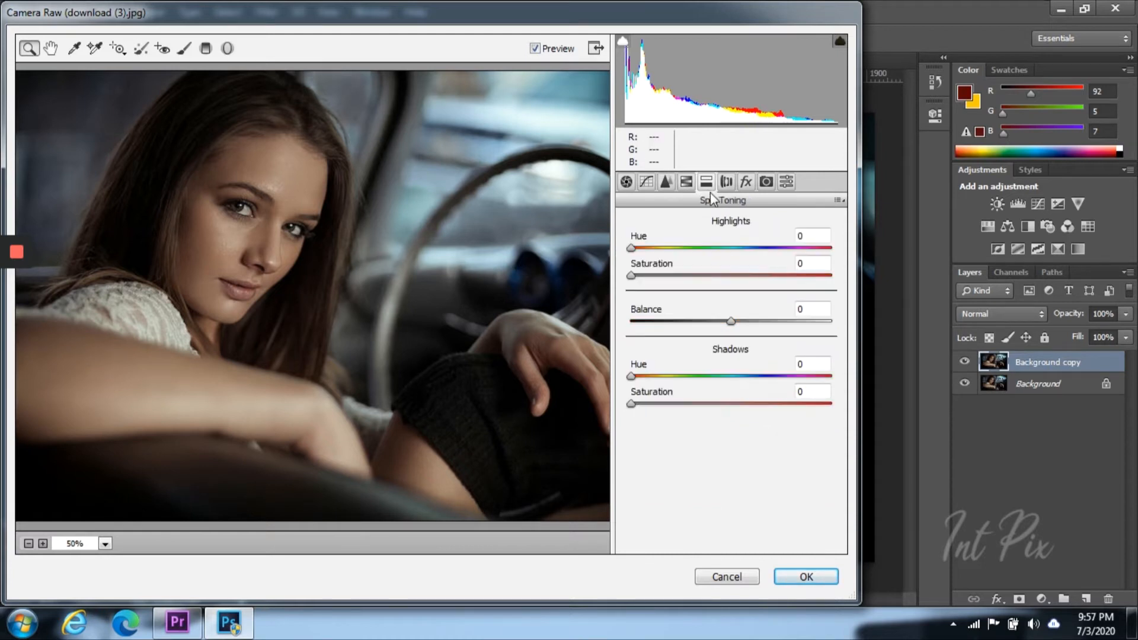
pyautogui.click(687, 248)
pyautogui.moveTo(746, 257); pyautogui.dragTo(668, 279)
pyautogui.hotkey('ctrl', '0')
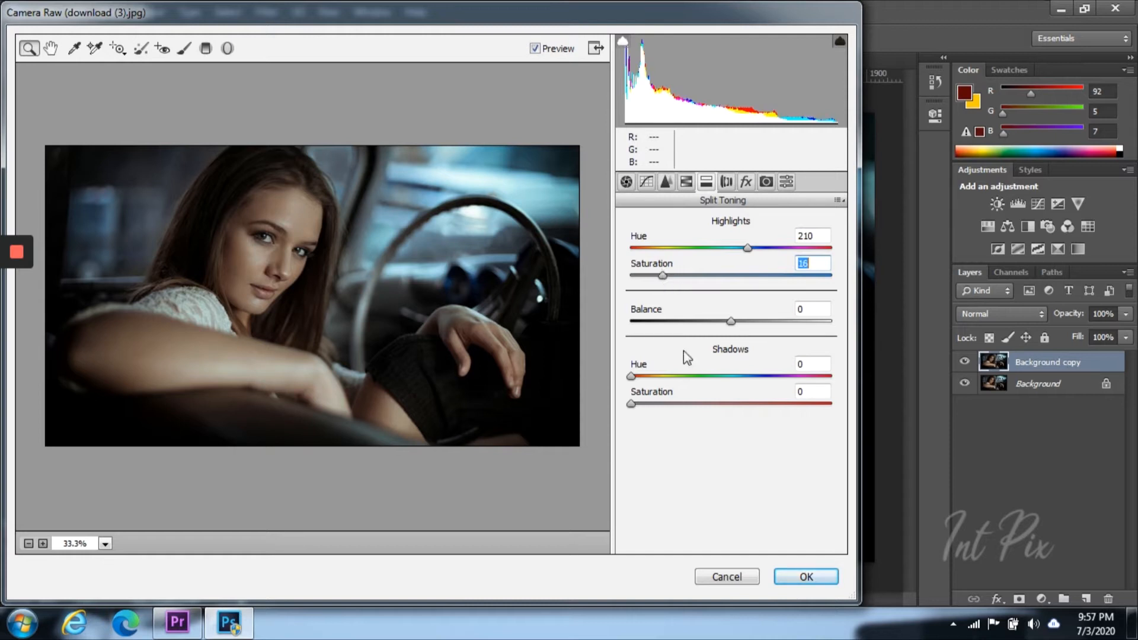
# Tint the shadows blue with split toning, using Hue 224 and Saturation 12
pyautogui.moveTo(669, 376); pyautogui.dragTo(774, 377)
pyautogui.moveTo(705, 403); pyautogui.dragTo(659, 384)
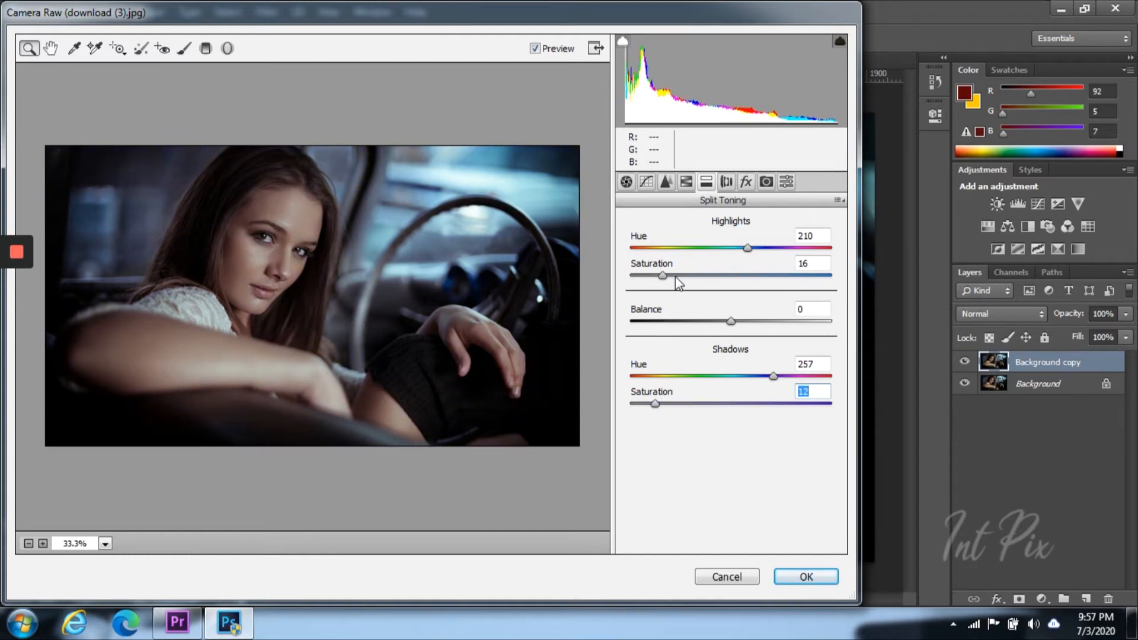
pyautogui.moveTo(773, 377); pyautogui.dragTo(754, 379)
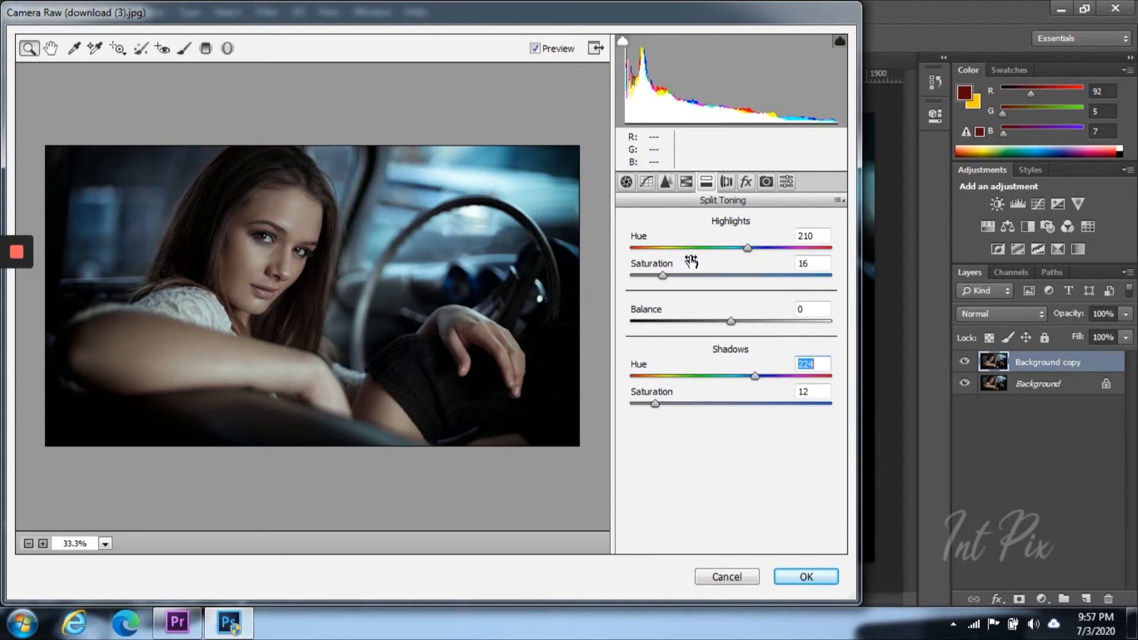
# Raise the parametric tone curve's Lights to about +21 and apply the Camera Raw adjustments
pyautogui.click(646, 181)
pyautogui.moveTo(726, 509); pyautogui.dragTo(752, 511)
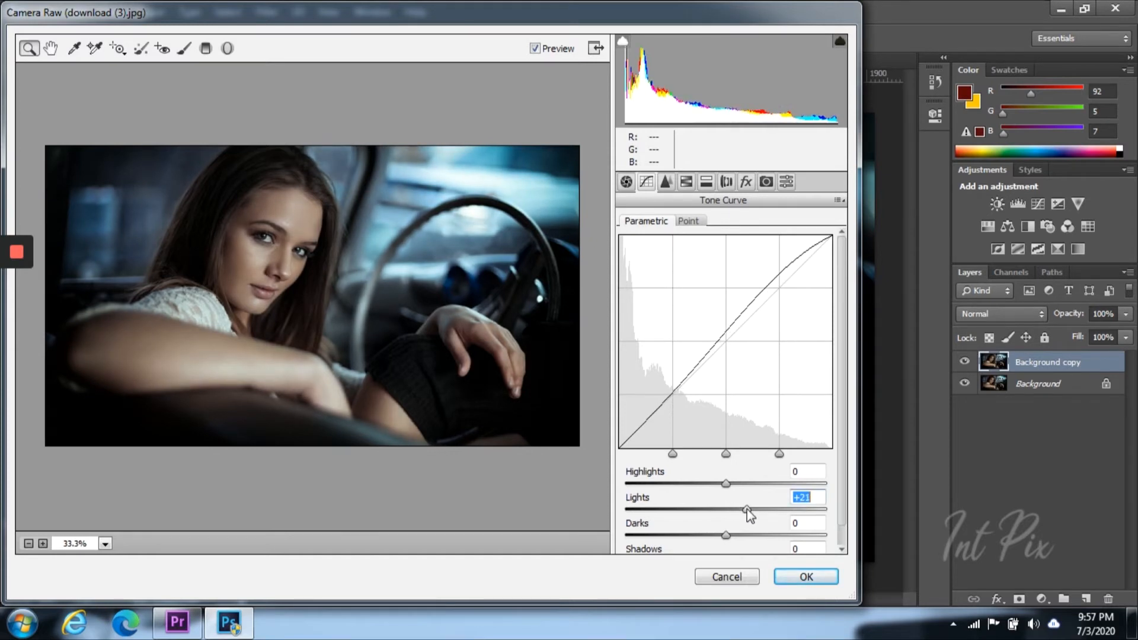
pyautogui.click(807, 576)
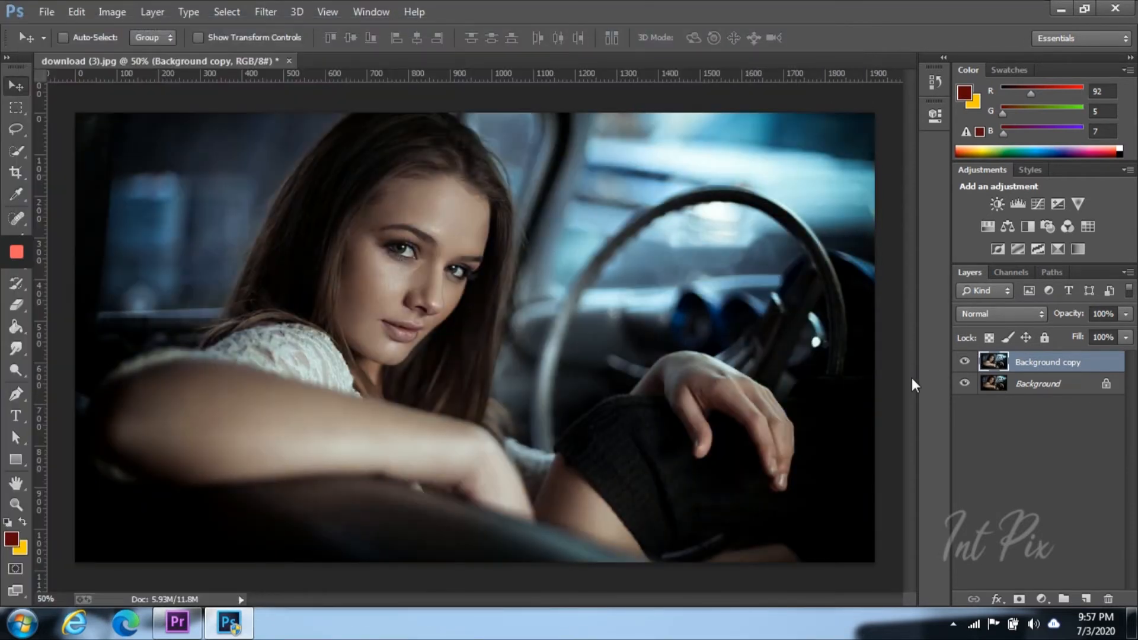
# Hide and show the Background copy layer repeatedly to compare the graded photo with the original
pyautogui.click(964, 363)
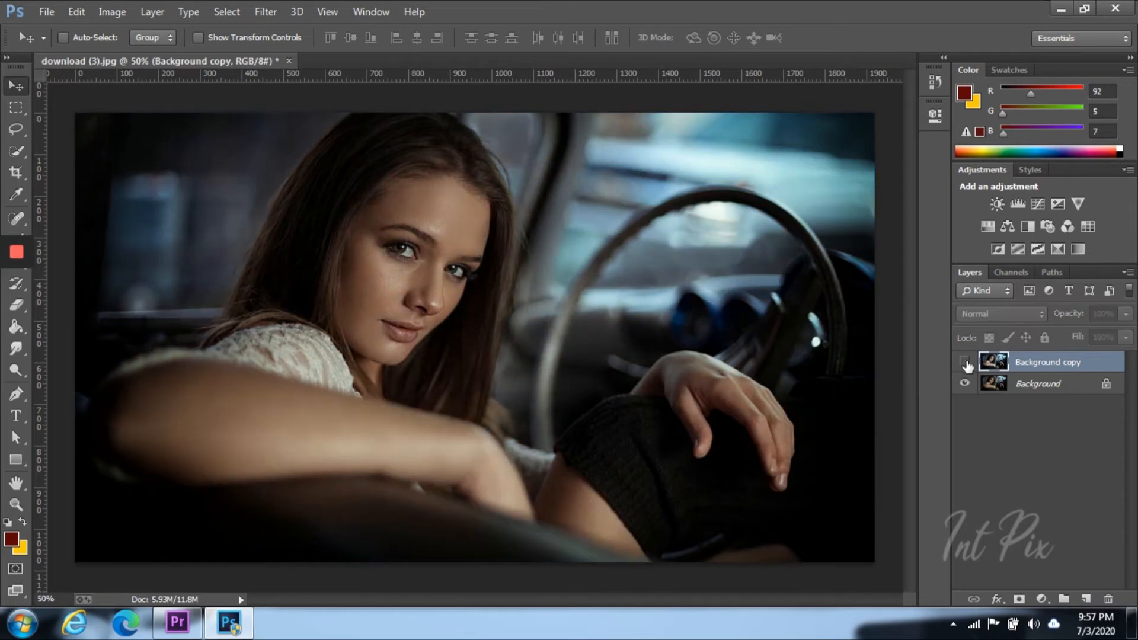
pyautogui.click(965, 363)
pyautogui.click(965, 363)
pyautogui.click(965, 363)
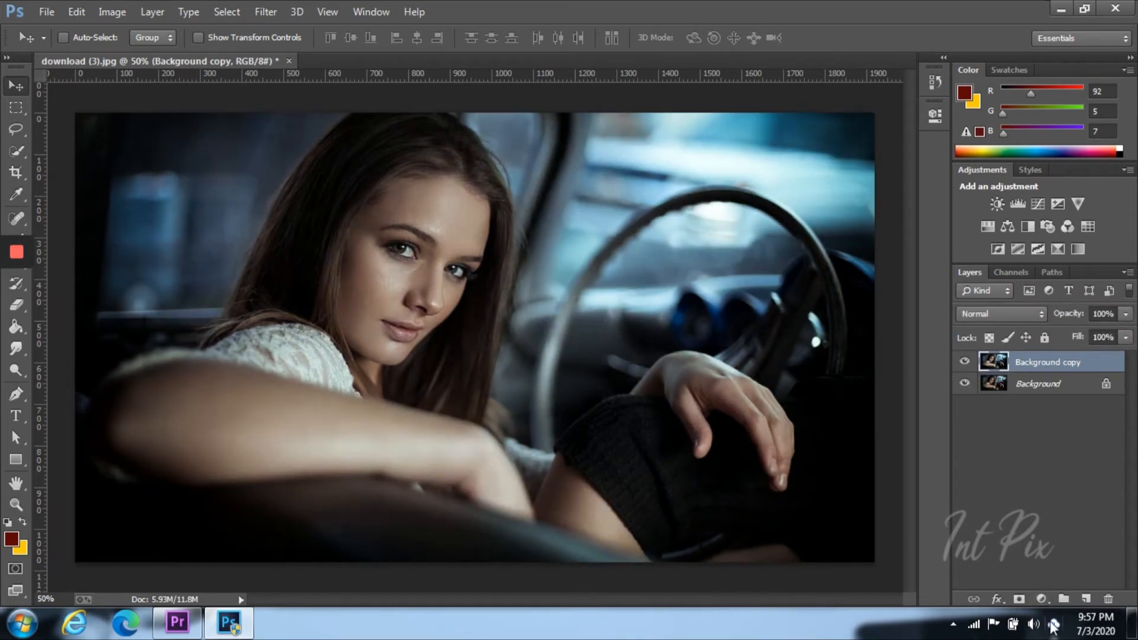
# Add a new empty layer on top and set the foreground color to light blue (RGB 93, 152, 250)
pyautogui.click(1086, 598)
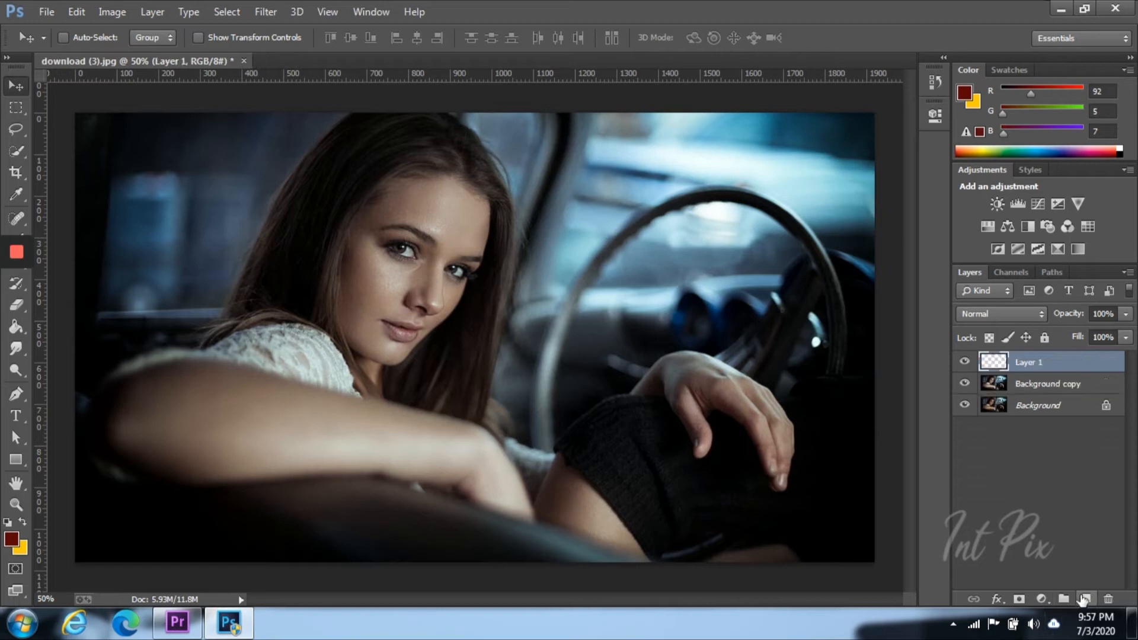
pyautogui.click(12, 541)
pyautogui.moveTo(953, 427); pyautogui.dragTo(954, 425)
pyautogui.press('Return')
pyautogui.press('v')
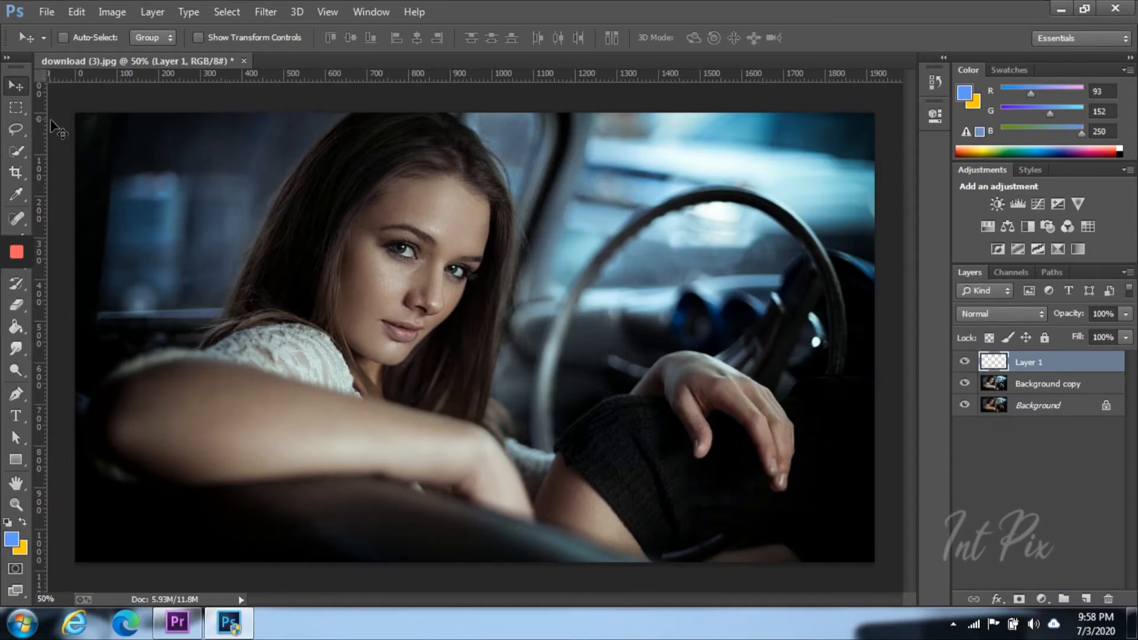
# Switch to the Brush tool and enlarge the brush to 900 px, keeping the new empty layer
pyautogui.moveTo(23, 70)
pyautogui.mouseDown()
pyautogui.moveTo(61, 89)
pyautogui.moveTo(104, 88)
pyautogui.moveTo(9, 68)
pyautogui.mouseUp()
pyautogui.press('b')
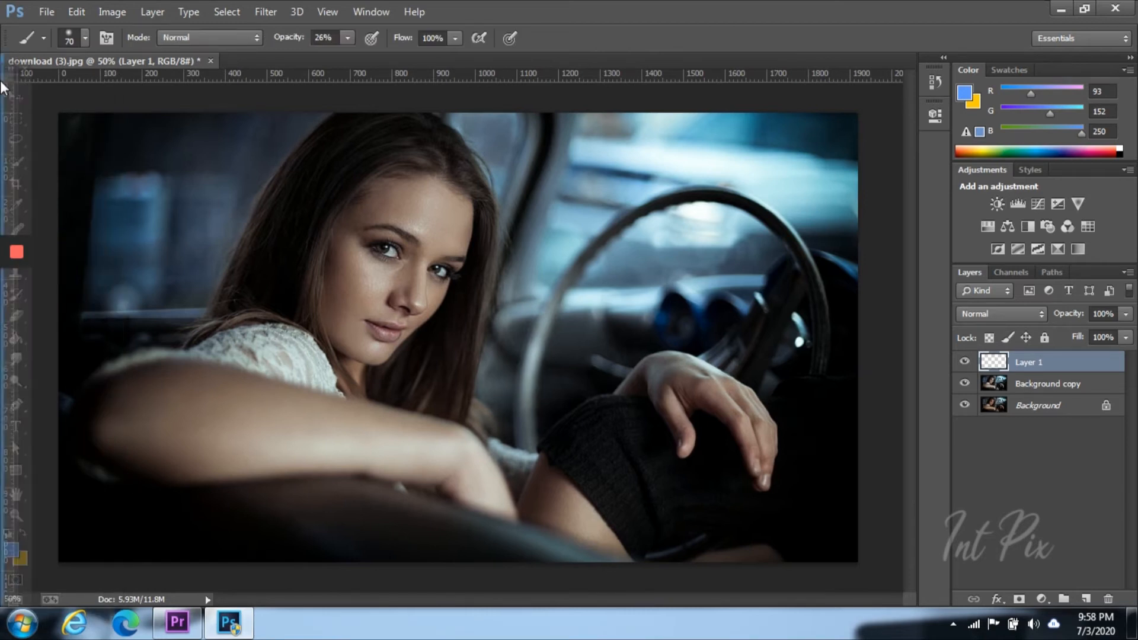
pyautogui.press(']')
pyautogui.press(']')
pyautogui.press(']')
pyautogui.press(']')
pyautogui.press(']')
pyautogui.press(']')
pyautogui.press(']')
pyautogui.press(']')
pyautogui.press(']')
pyautogui.press(']')
pyautogui.press(']')
pyautogui.press(']')
pyautogui.press(']')
pyautogui.press(']')
pyautogui.press('Delete')
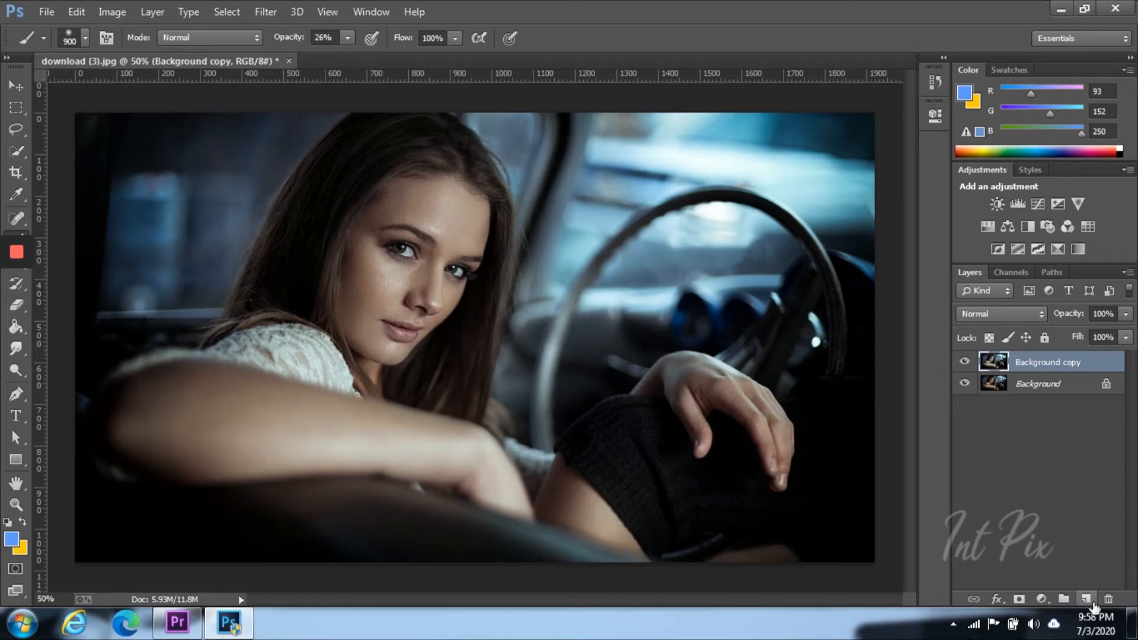
pyautogui.hotkey('ctrl', 'z')
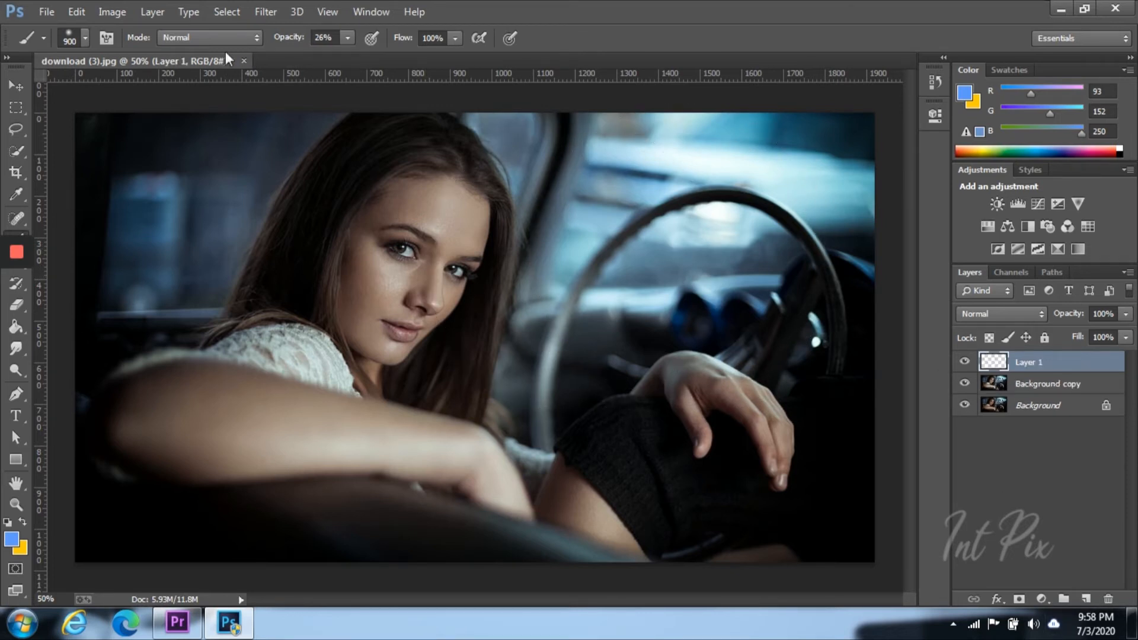
# Set the brush opacity to 100% and reduce the brush size to 600 px
pyautogui.click(345, 38)
pyautogui.moveTo(345, 58); pyautogui.dragTo(504, 75)
pyautogui.click(658, 363)
pyautogui.press('[')
pyautogui.press('[')
pyautogui.press('[')
# Set the foreground color to pure blue 0202fd and paint a soft blue glow over the steering wheel on Layer 1
pyautogui.click(12, 540)
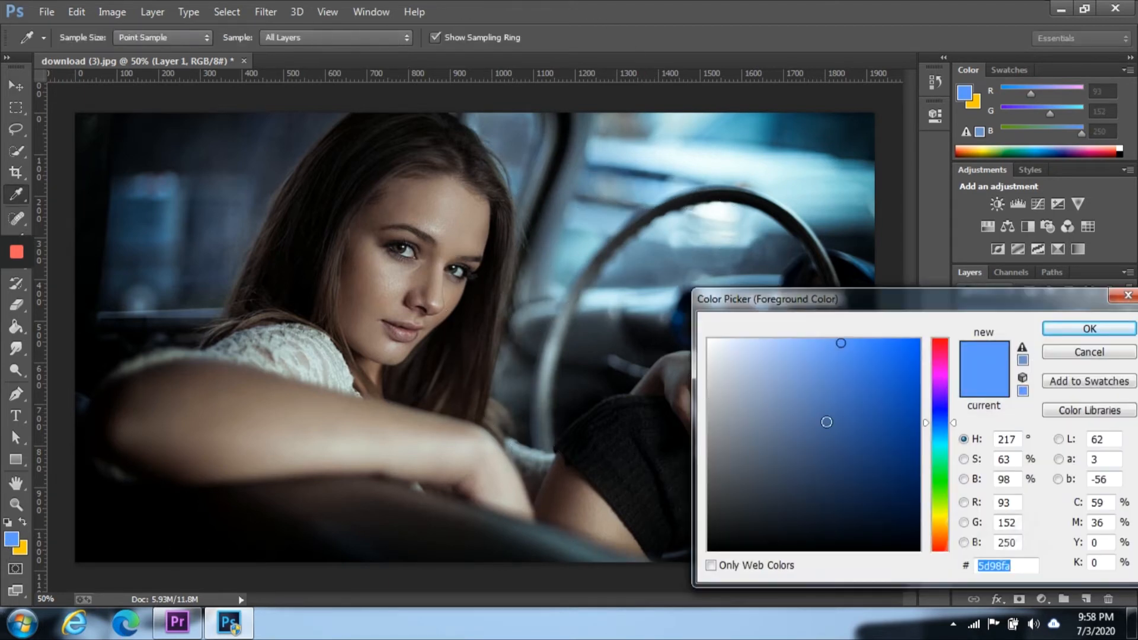
pyautogui.moveTo(940, 423); pyautogui.dragTo(941, 409)
pyautogui.click(919, 340)
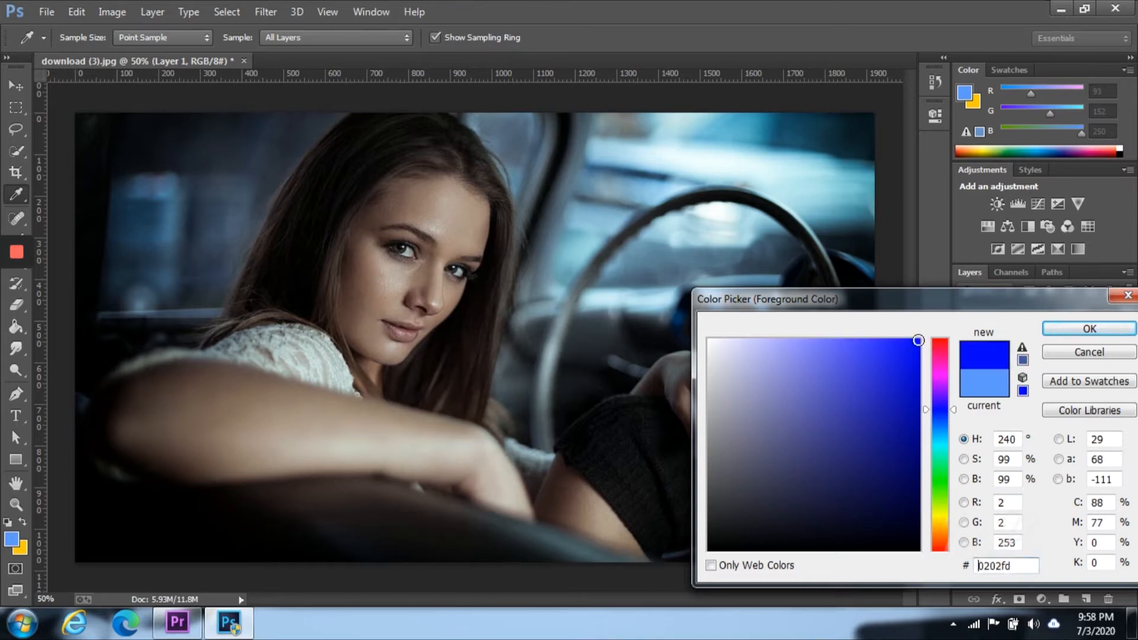
pyautogui.click(1088, 328)
pyautogui.press('b')
pyautogui.moveTo(683, 260)
pyautogui.mouseDown()
pyautogui.moveTo(681, 241)
pyautogui.moveTo(665, 262)
pyautogui.mouseUp()
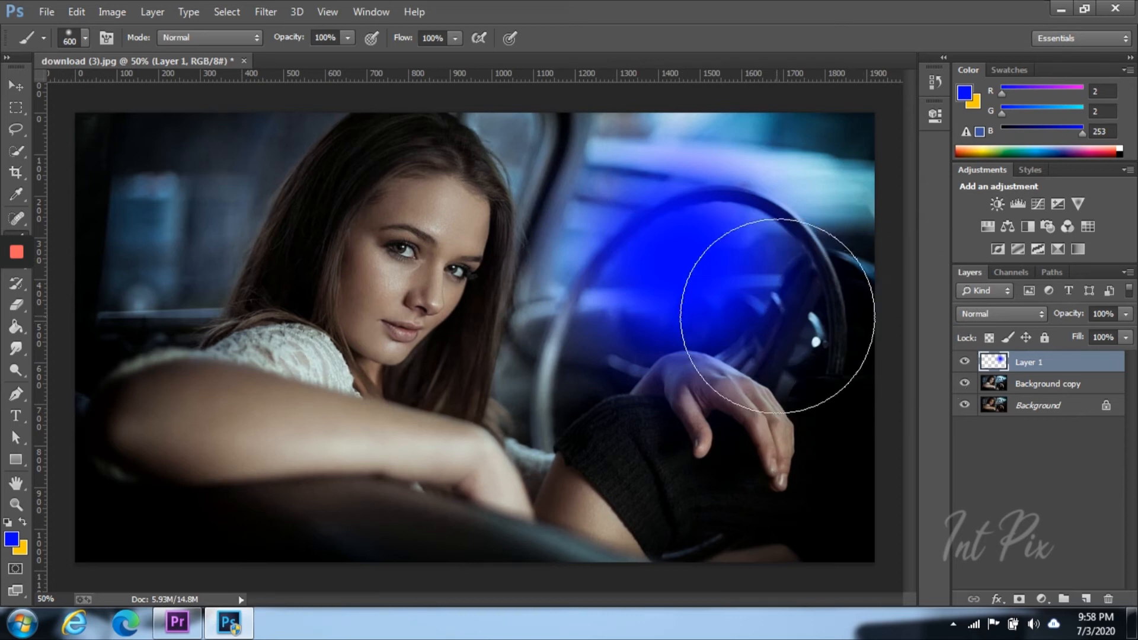
# Set the foreground color to near-white (RGB 252, 252, 253) and paint a bright core inside the blue glow with a 300 px brush
pyautogui.click(12, 541)
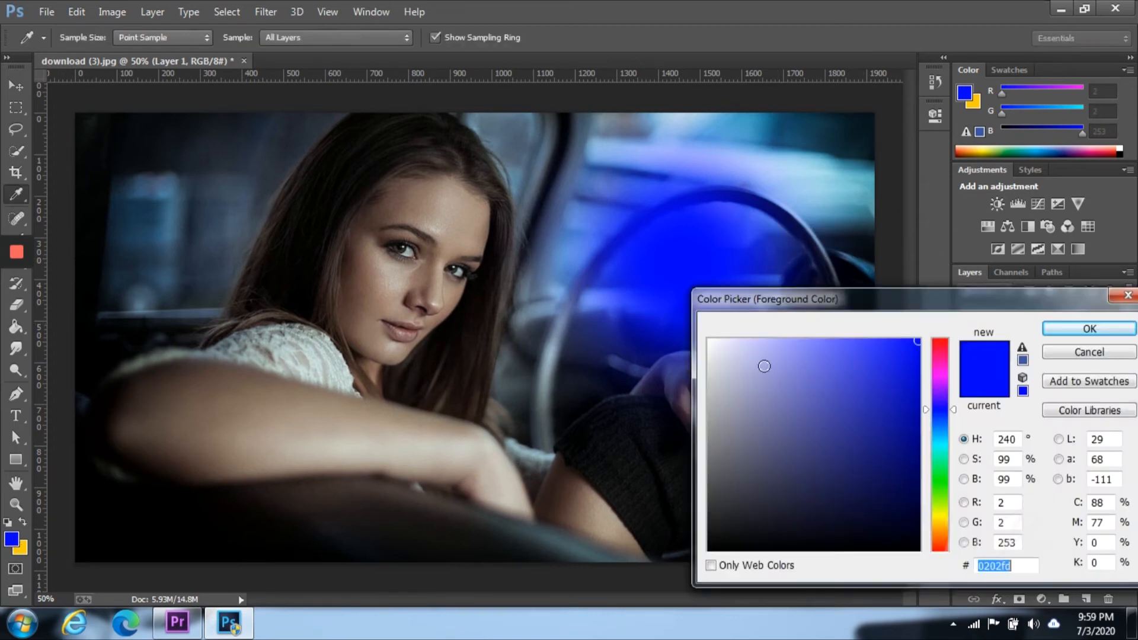
pyautogui.click(708, 340)
pyautogui.click(1073, 329)
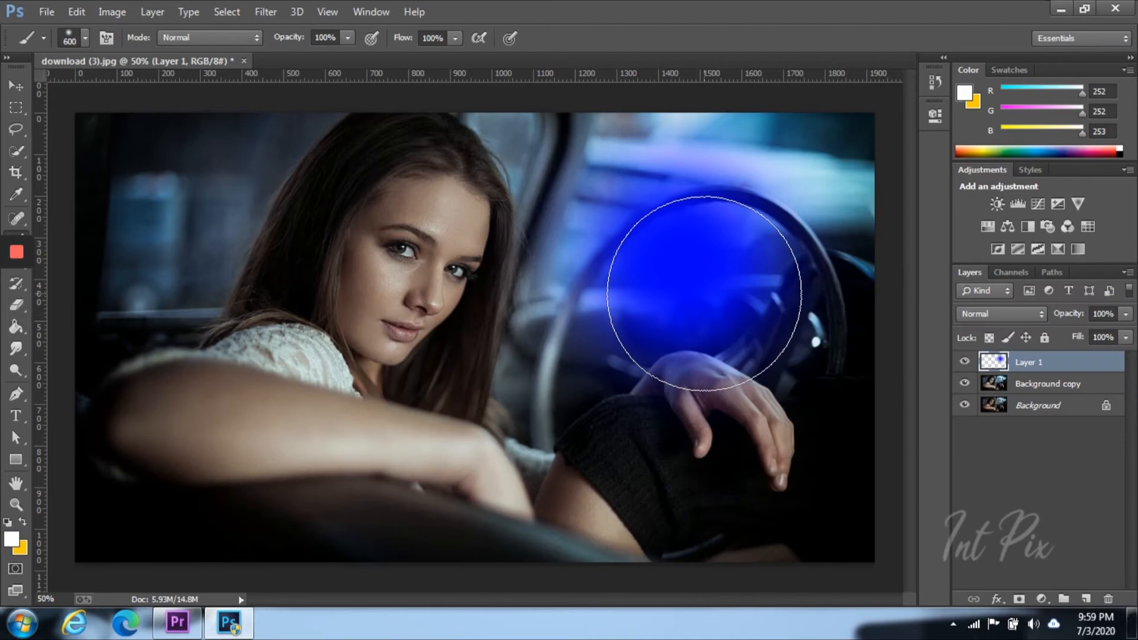
pyautogui.press('[')
pyautogui.press('[')
pyautogui.click(697, 282)
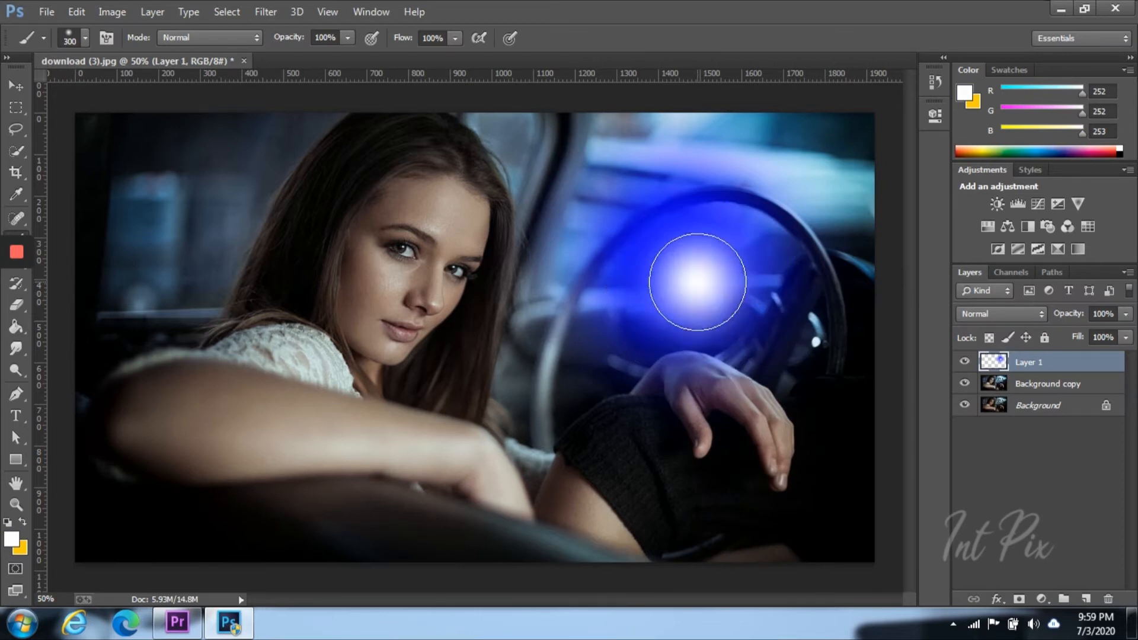
pyautogui.click(698, 282)
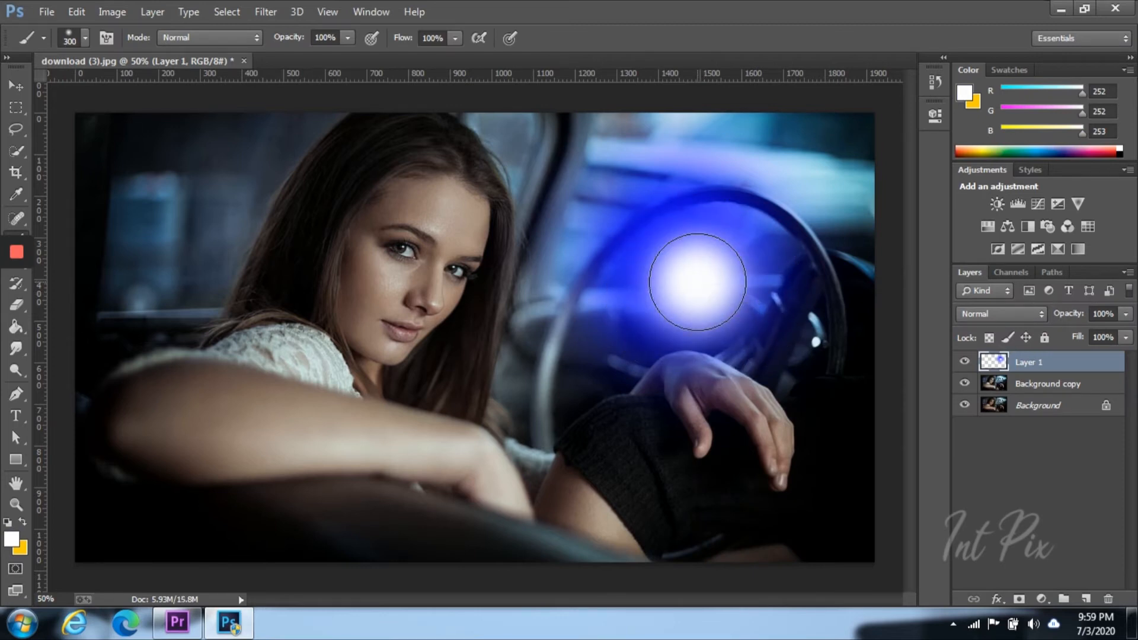
pyautogui.hotkey('ctrl', 'z')
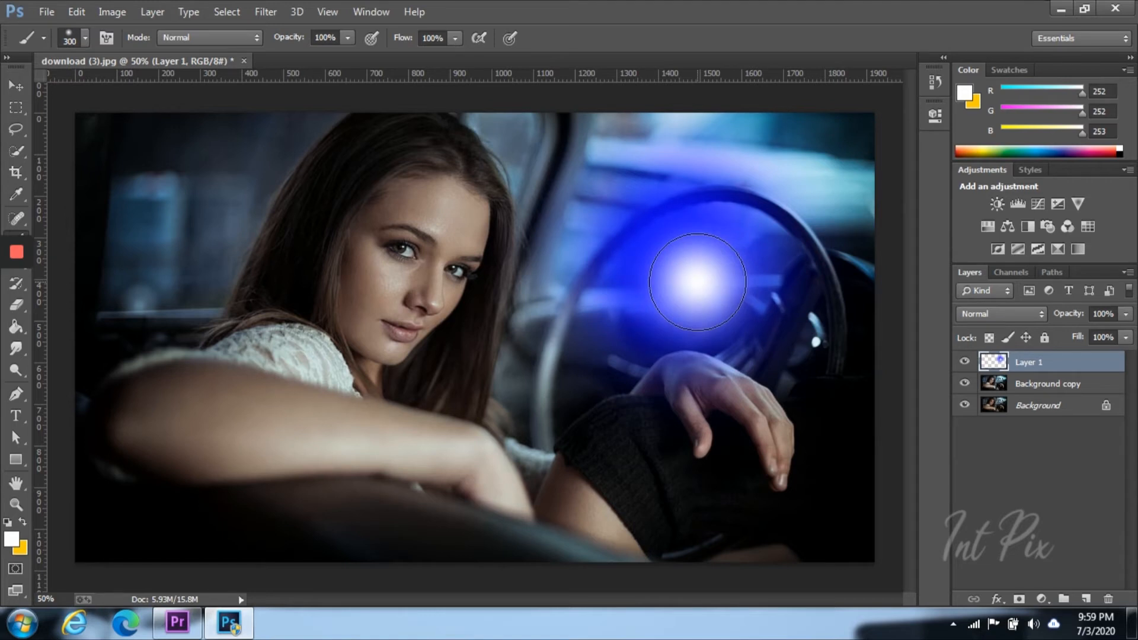
pyautogui.click(697, 282)
# Set Layer 1's blend mode to Screen and move the glow to the left side of the photo behind the woman
pyautogui.click(996, 315)
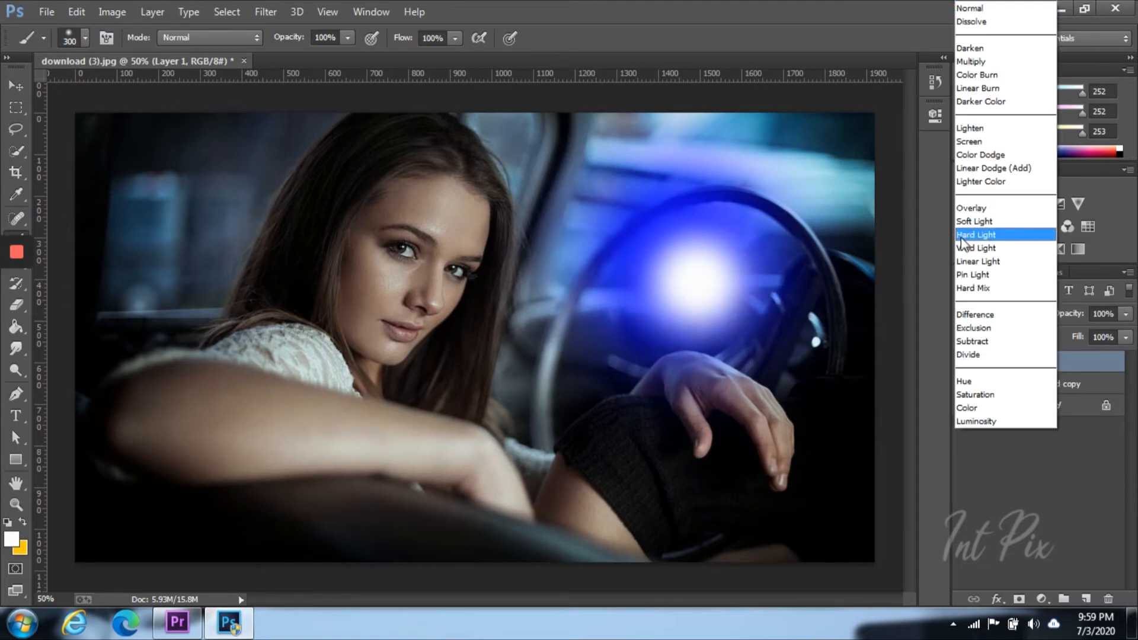
pyautogui.click(966, 134)
pyautogui.moveTo(688, 325)
pyautogui.mouseDown()
pyautogui.moveTo(656, 262)
pyautogui.moveTo(127, 223)
pyautogui.moveTo(156, 347)
pyautogui.mouseUp()
# Scale the glow proportionally to over 300% and place its bright core at the photo's upper-left corner
pyautogui.hotkey('ctrl', 't')
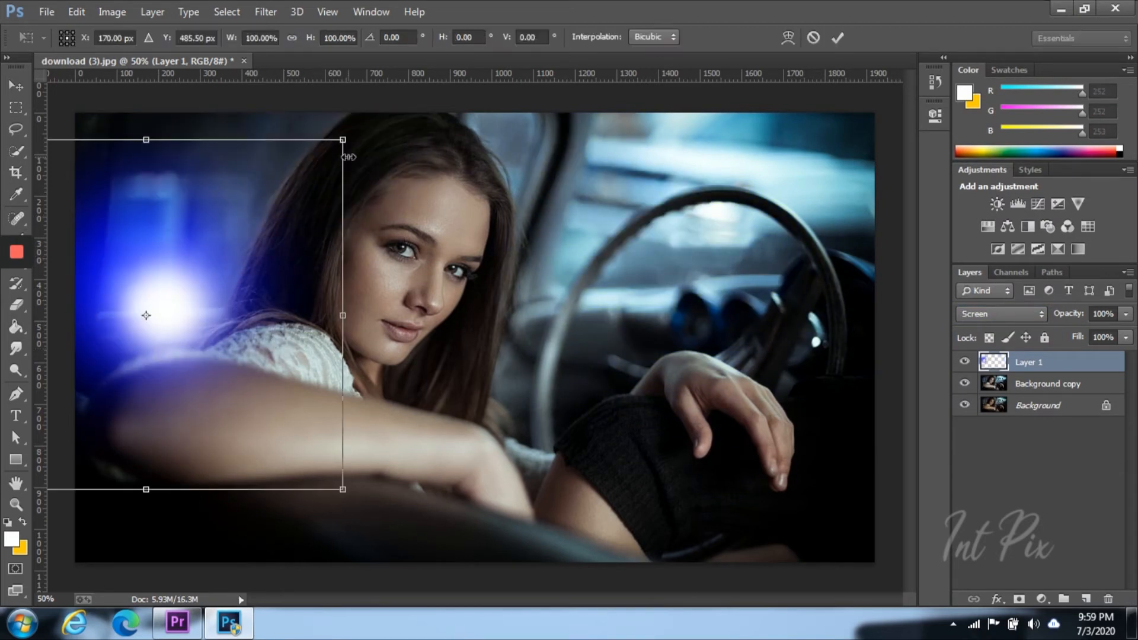
pyautogui.moveTo(343, 140); pyautogui.dragTo(570, 24)
pyautogui.moveTo(241, 297); pyautogui.dragTo(196, 185)
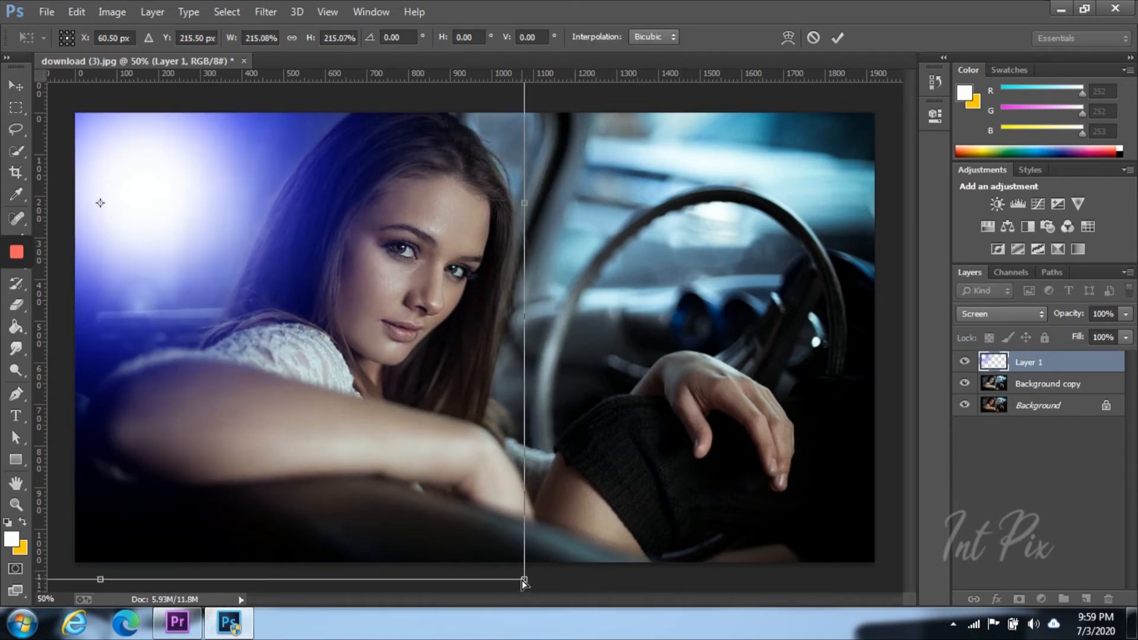
pyautogui.moveTo(524, 580); pyautogui.dragTo(706, 590)
pyautogui.moveTo(301, 280); pyautogui.dragTo(272, 186)
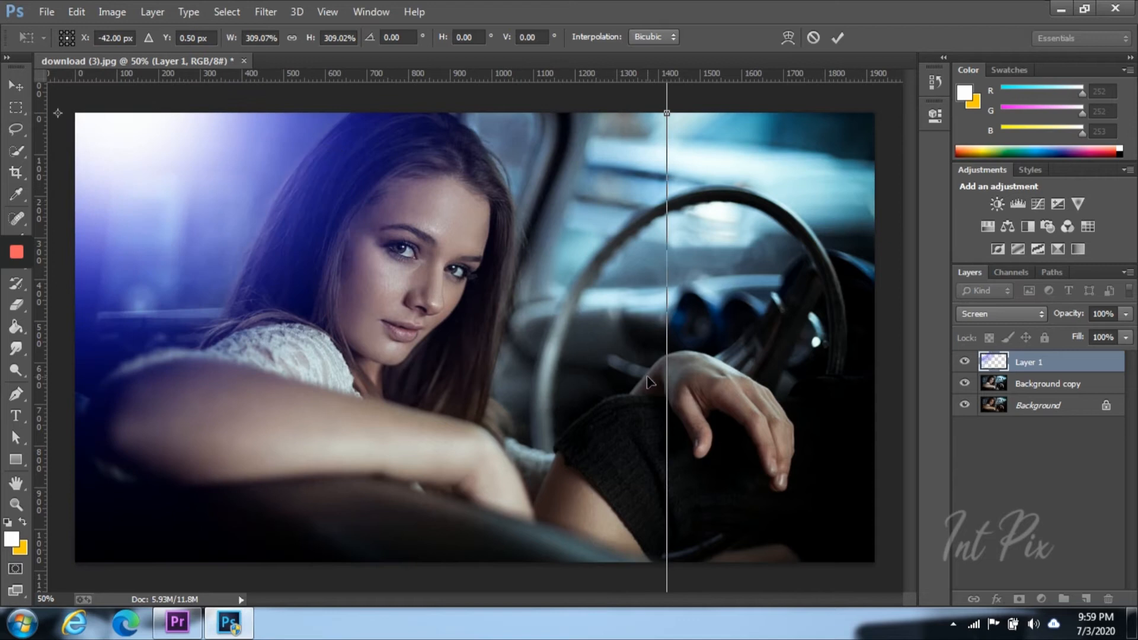
pyautogui.hotkey('ctrl', '-')
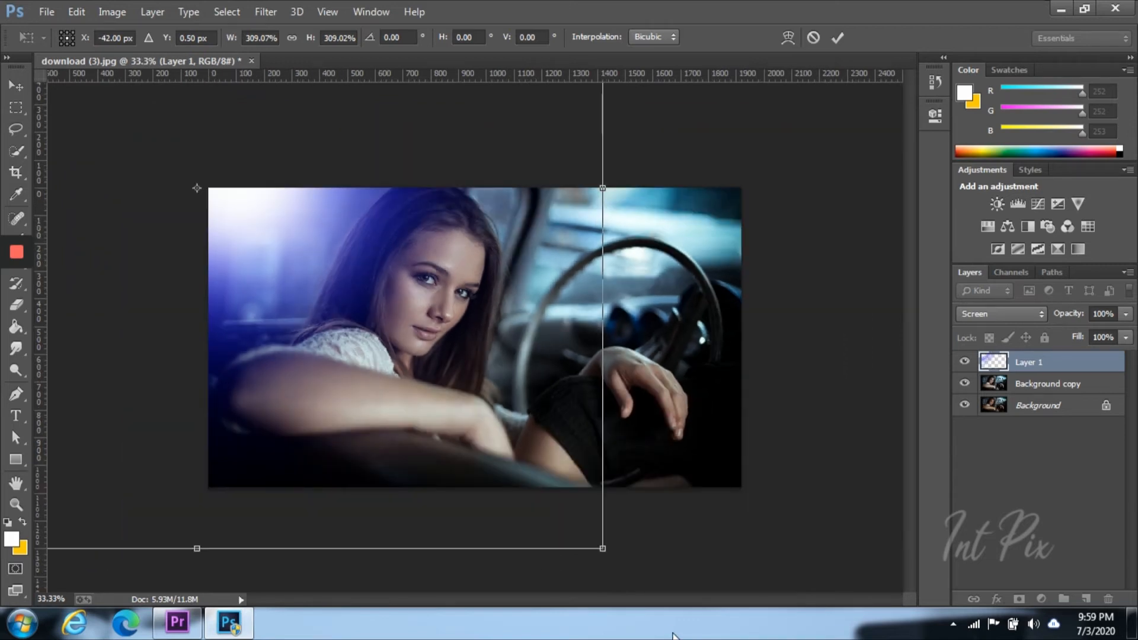
pyautogui.moveTo(600, 544); pyautogui.dragTo(751, 616)
pyautogui.moveTo(460, 378); pyautogui.dragTo(455, 266)
pyautogui.press('Return')
pyautogui.press('b')
# Duplicate the glow layer, flip the copy horizontally and move it over the right side of the photo
pyautogui.hotkey('ctrl', 'j')
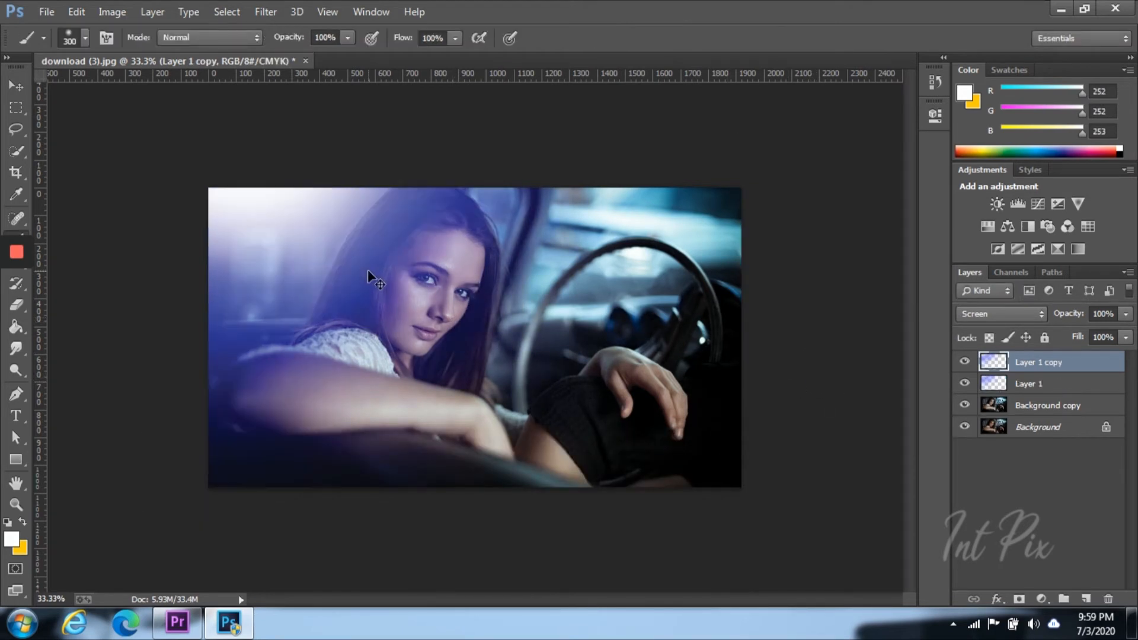
pyautogui.hotkey('ctrl', 't')
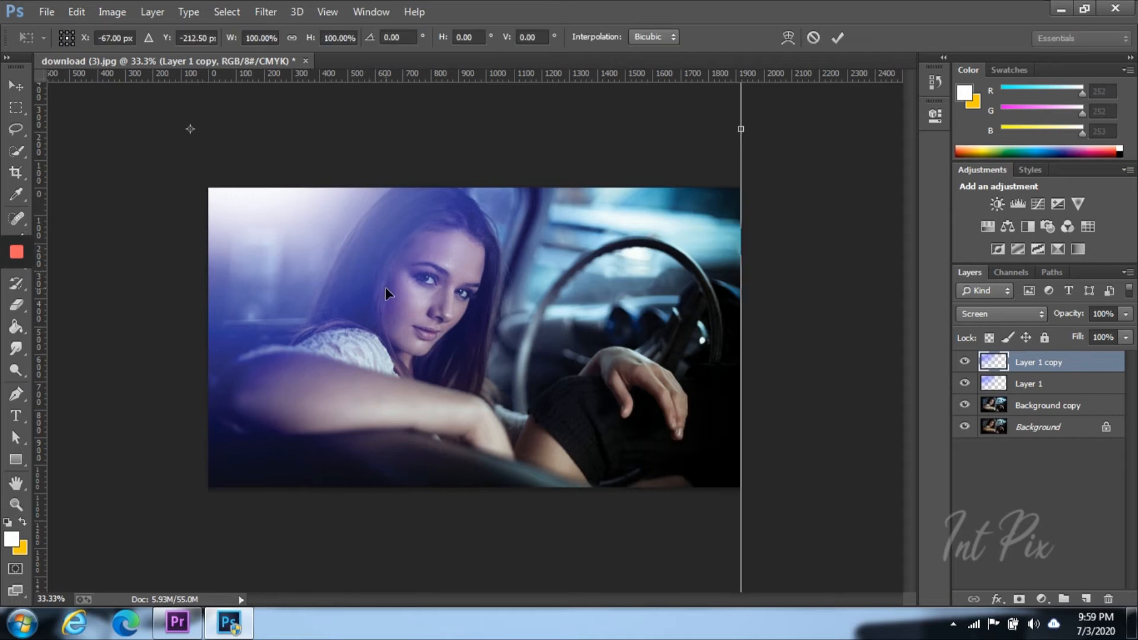
pyautogui.rightClick(386, 288)
pyautogui.click(497, 541)
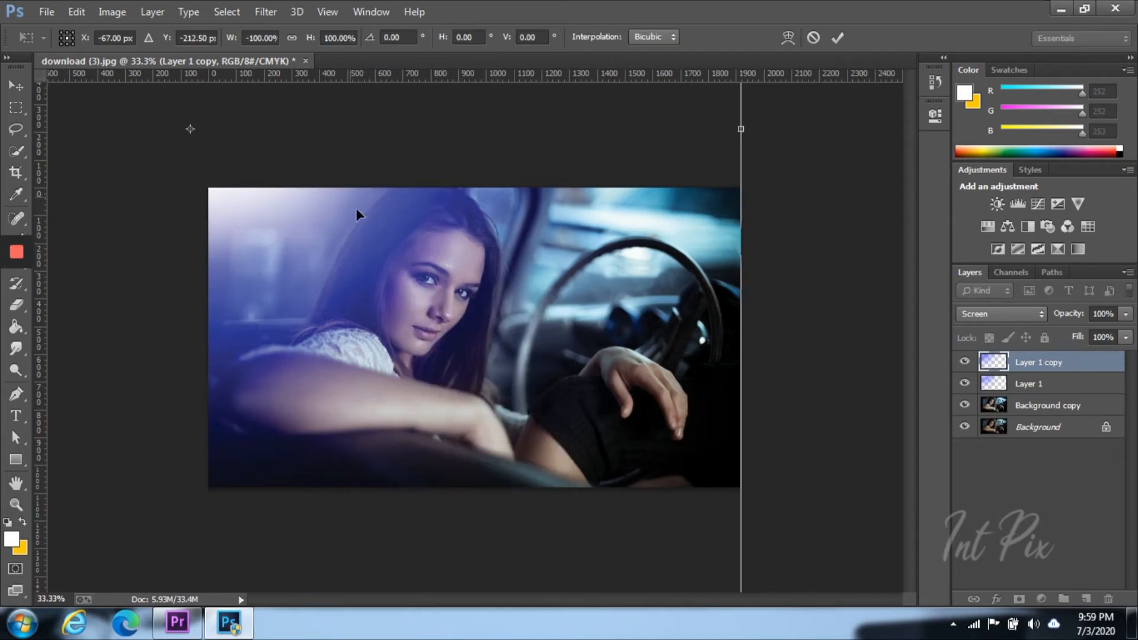
pyautogui.moveTo(339, 235); pyautogui.dragTo(801, 369)
# Scale the flipped glow copy to about 60%, center it over the steering wheel's upper part and apply the transform
pyautogui.hotkey('ctrl', '-')
pyautogui.hotkey('ctrl', '-')
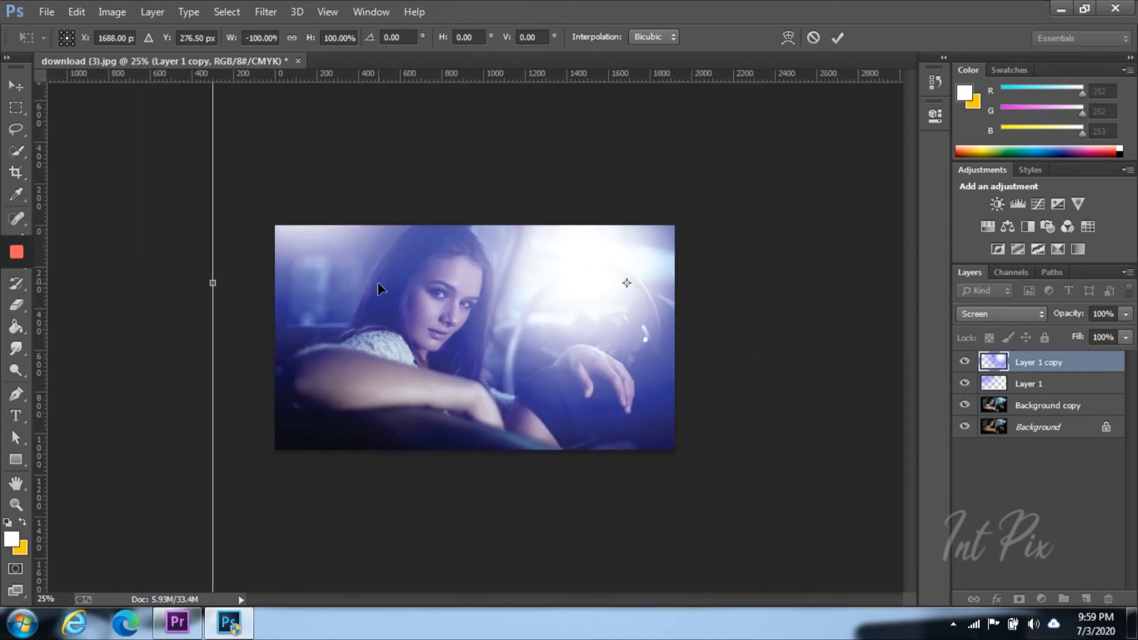
pyautogui.moveTo(302, 546); pyautogui.dragTo(428, 467)
pyautogui.moveTo(541, 335)
pyautogui.mouseDown()
pyautogui.moveTo(548, 308)
pyautogui.moveTo(548, 325)
pyautogui.mouseUp()
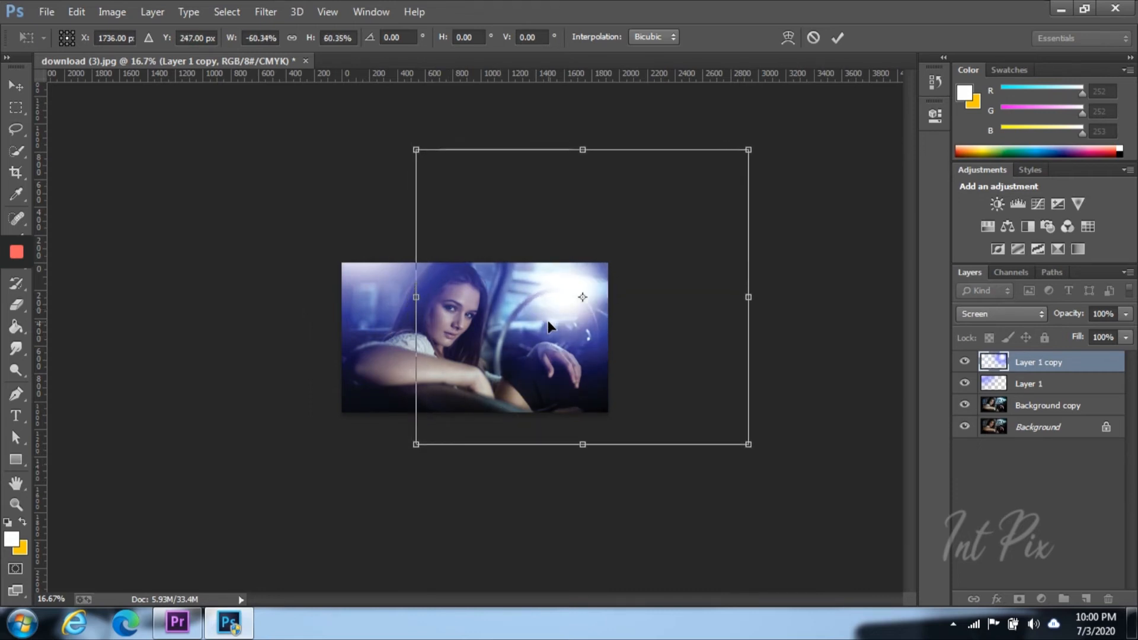
pyautogui.press('Return')
pyautogui.press('b')
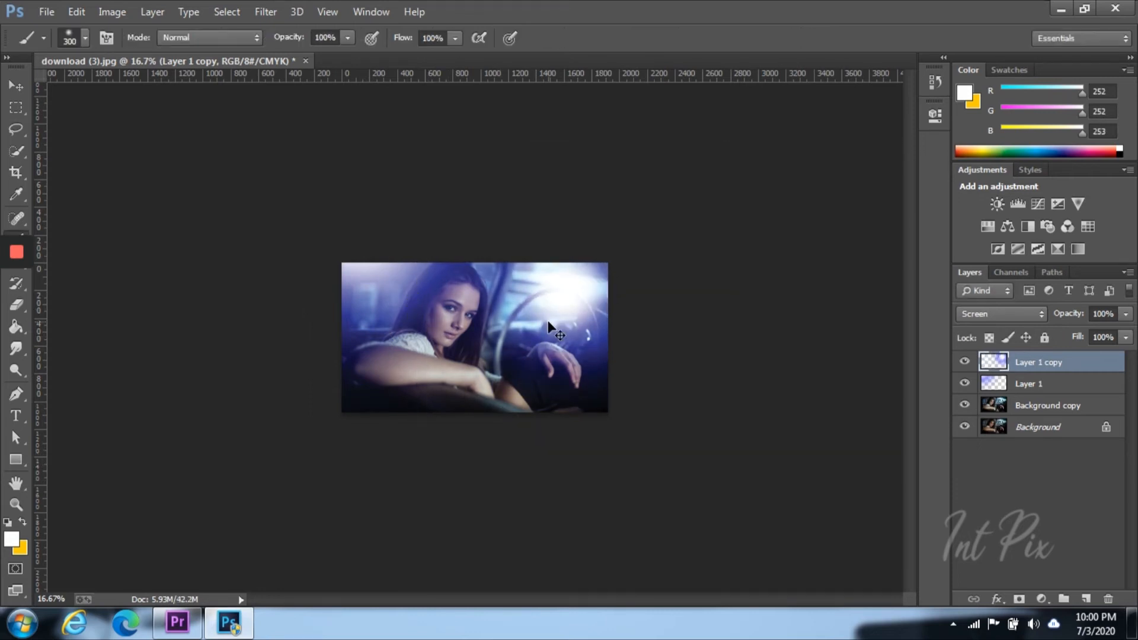
# Lower the opacity of Layer 1 copy to 84%
pyautogui.hotkey('ctrl', '+')
pyautogui.hotkey('ctrl', '+')
pyautogui.hotkey('ctrl', '+')
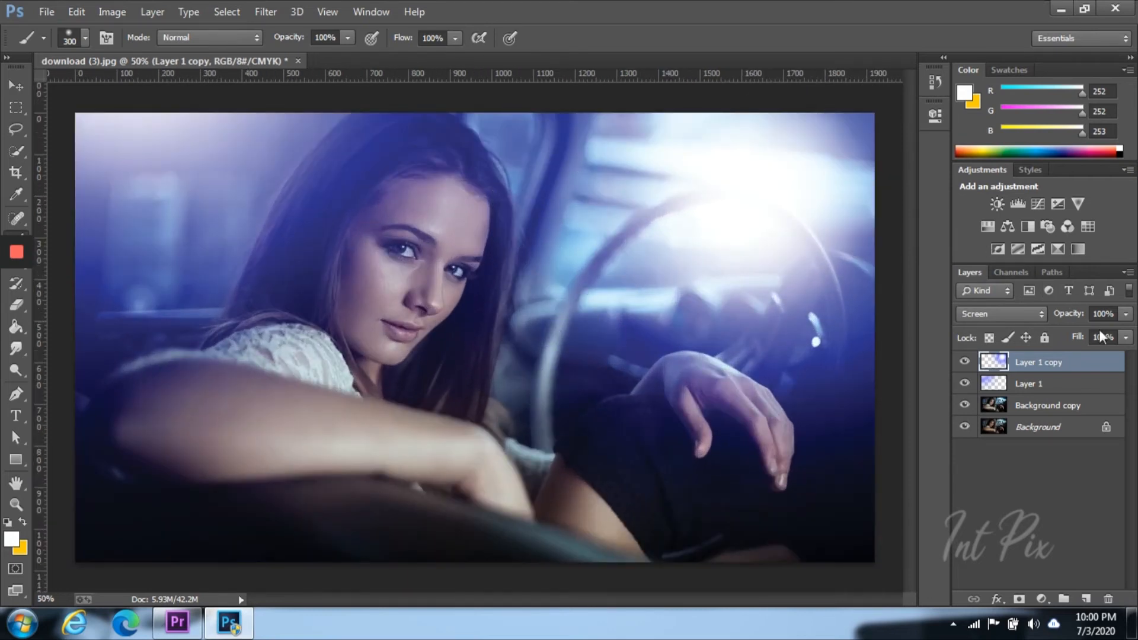
pyautogui.click(1125, 316)
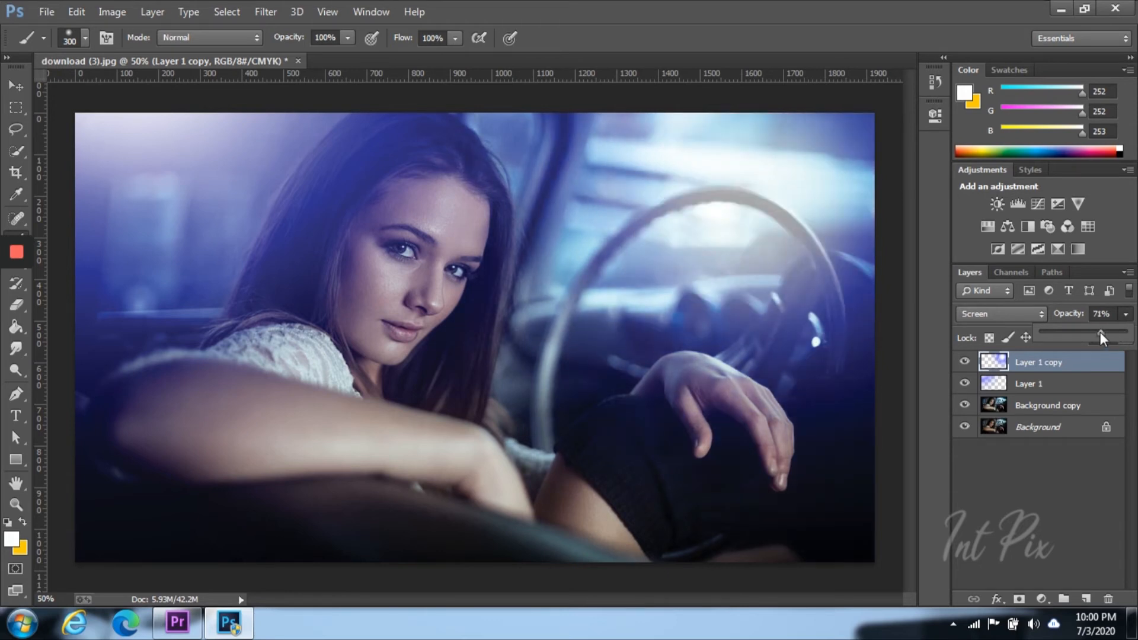
pyautogui.moveTo(1100, 332); pyautogui.dragTo(1101, 332)
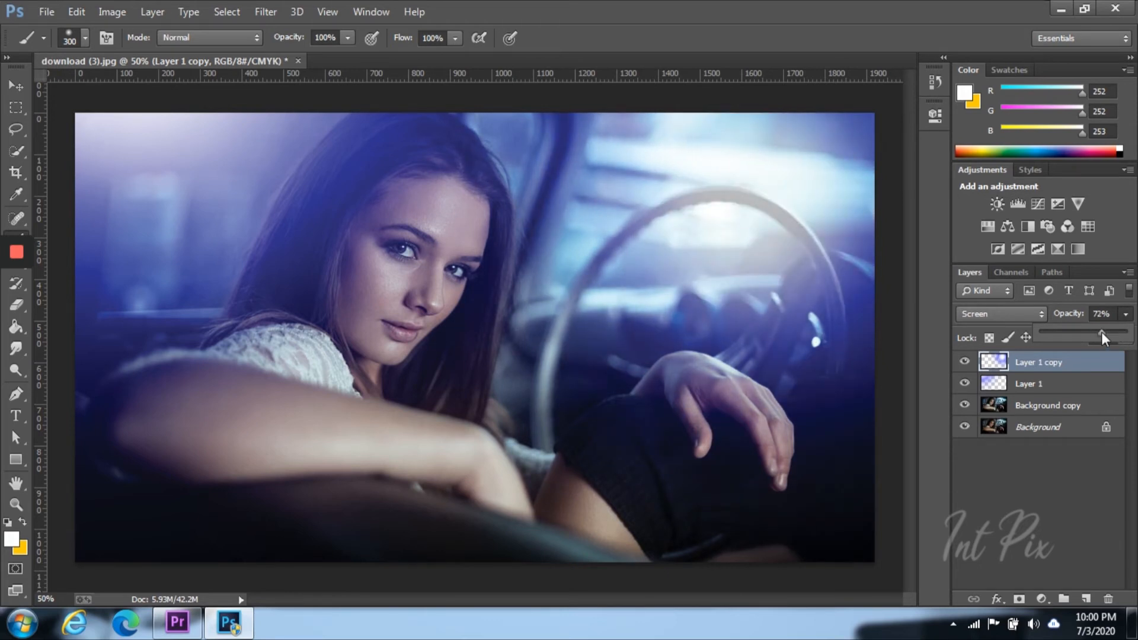
pyautogui.moveTo(1106, 336); pyautogui.dragTo(1111, 338)
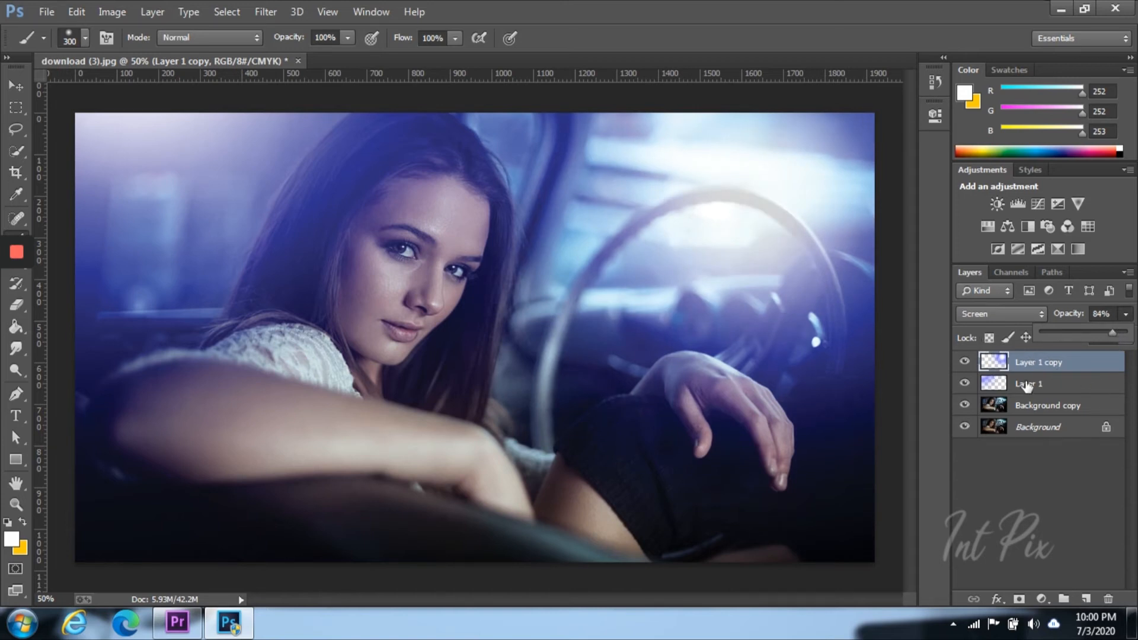
# Mask the glow copy off the woman's face with black paint on a layer mask and set the layer's opacity to 50%
pyautogui.click(1019, 598)
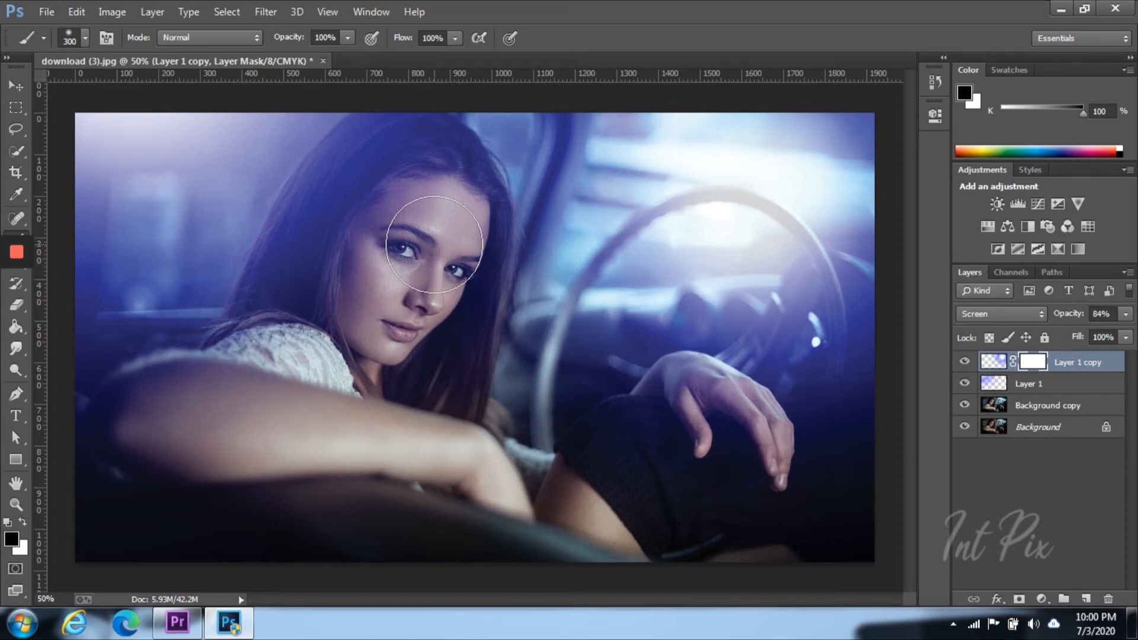
pyautogui.moveTo(434, 244)
pyautogui.mouseDown()
pyautogui.moveTo(418, 260)
pyautogui.moveTo(426, 234)
pyautogui.moveTo(446, 327)
pyautogui.moveTo(454, 224)
pyautogui.moveTo(453, 253)
pyautogui.moveTo(446, 227)
pyautogui.moveTo(431, 279)
pyautogui.moveTo(416, 251)
pyautogui.moveTo(372, 357)
pyautogui.moveTo(352, 329)
pyautogui.moveTo(351, 348)
pyautogui.moveTo(435, 384)
pyautogui.moveTo(433, 367)
pyautogui.moveTo(459, 391)
pyautogui.moveTo(432, 343)
pyautogui.moveTo(444, 233)
pyautogui.moveTo(400, 215)
pyautogui.moveTo(392, 254)
pyautogui.mouseUp()
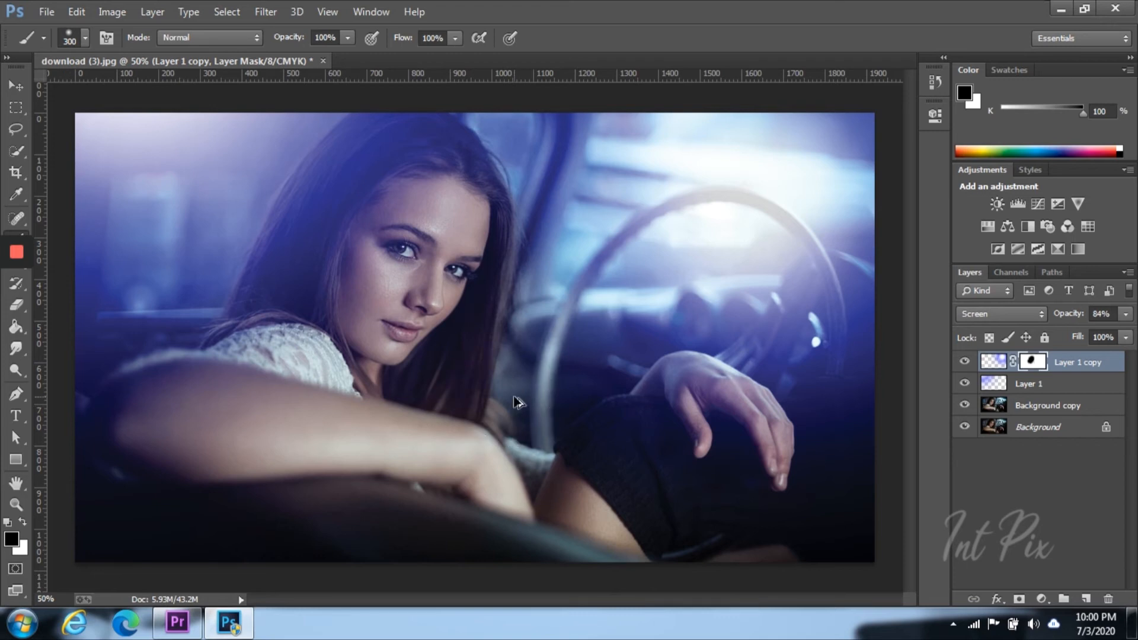
pyautogui.click(1125, 314)
pyautogui.moveTo(1102, 333); pyautogui.dragTo(1092, 334)
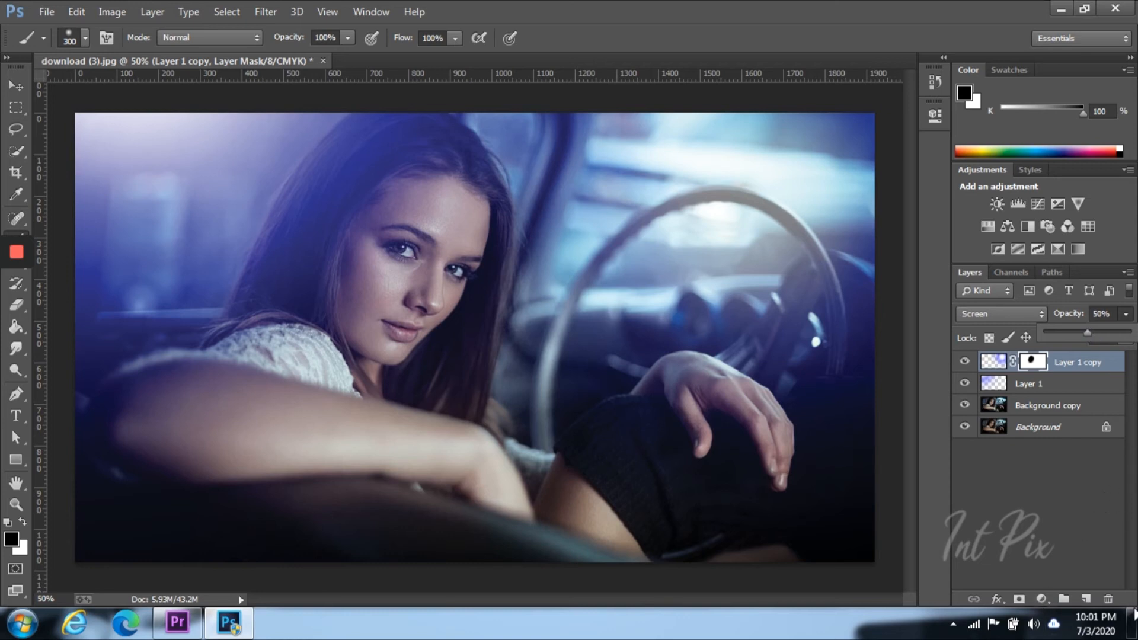
# Stamp all visible layers into a new top layer and apply the Kodak 5218 Kodak 2395 (by Adobe).cube 3D LUT to it with Color Lookup
pyautogui.hotkey('ctrl', 'shift', 'alt', 'e')
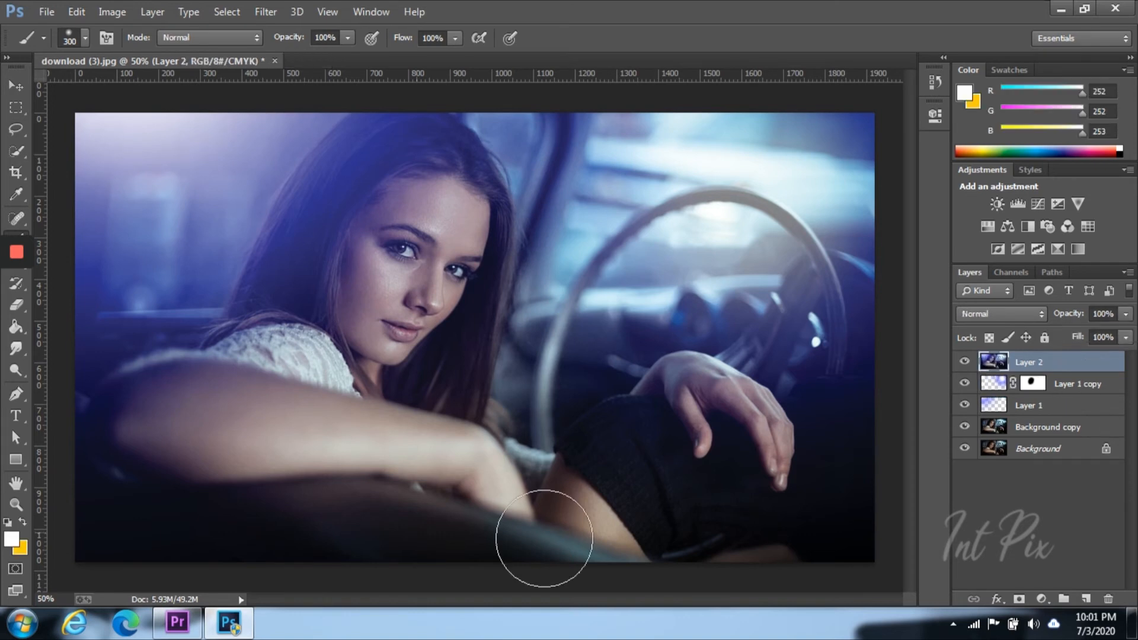
pyautogui.click(124, 7)
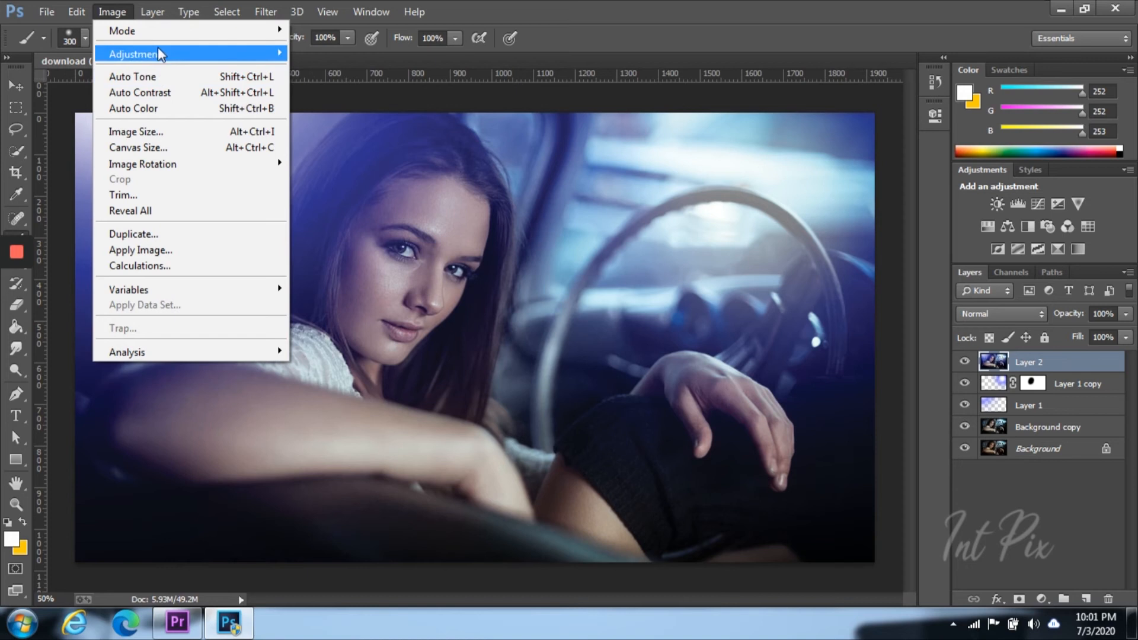
pyautogui.moveTo(164, 53)
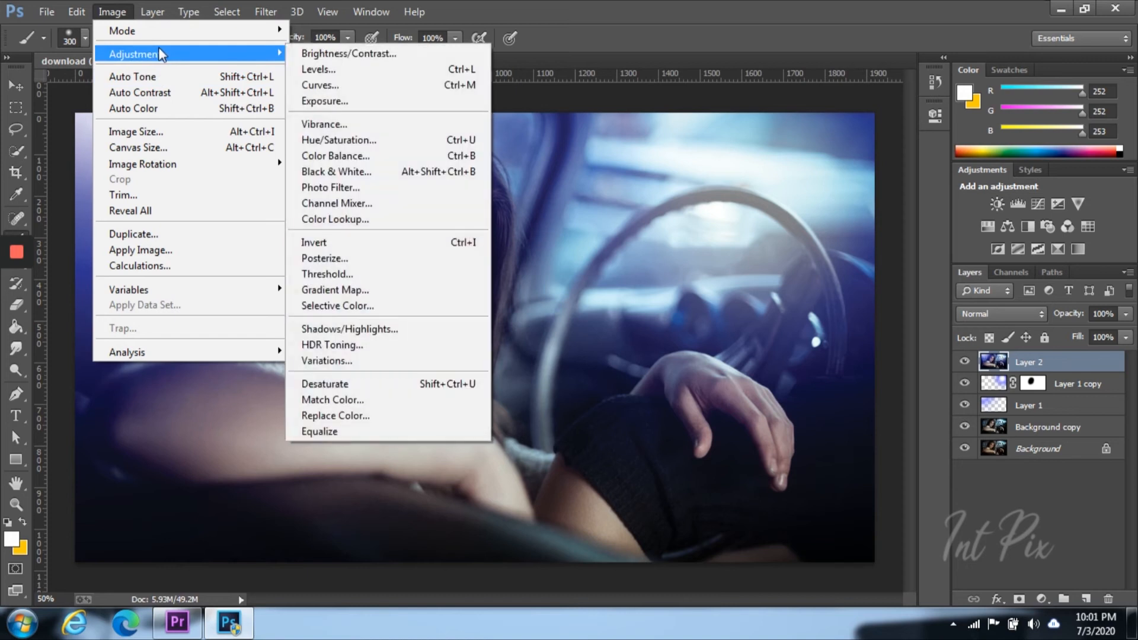
pyautogui.click(385, 219)
pyautogui.click(854, 194)
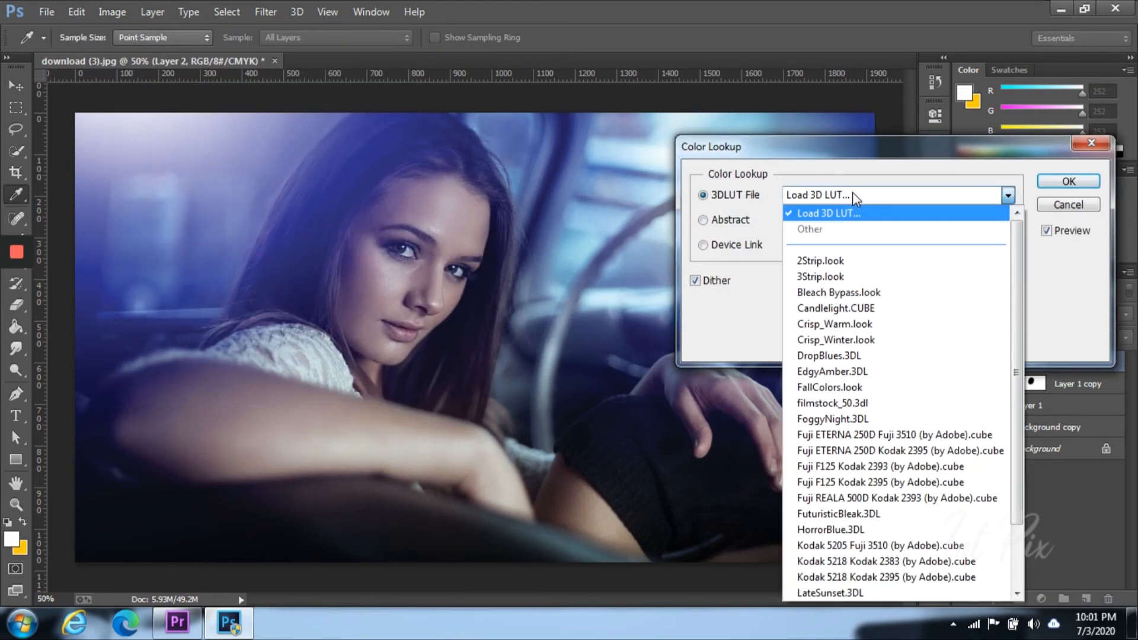
pyautogui.click(853, 260)
pyautogui.press('Down')
pyautogui.press('Down')
pyautogui.press('Down')
pyautogui.press('Down')
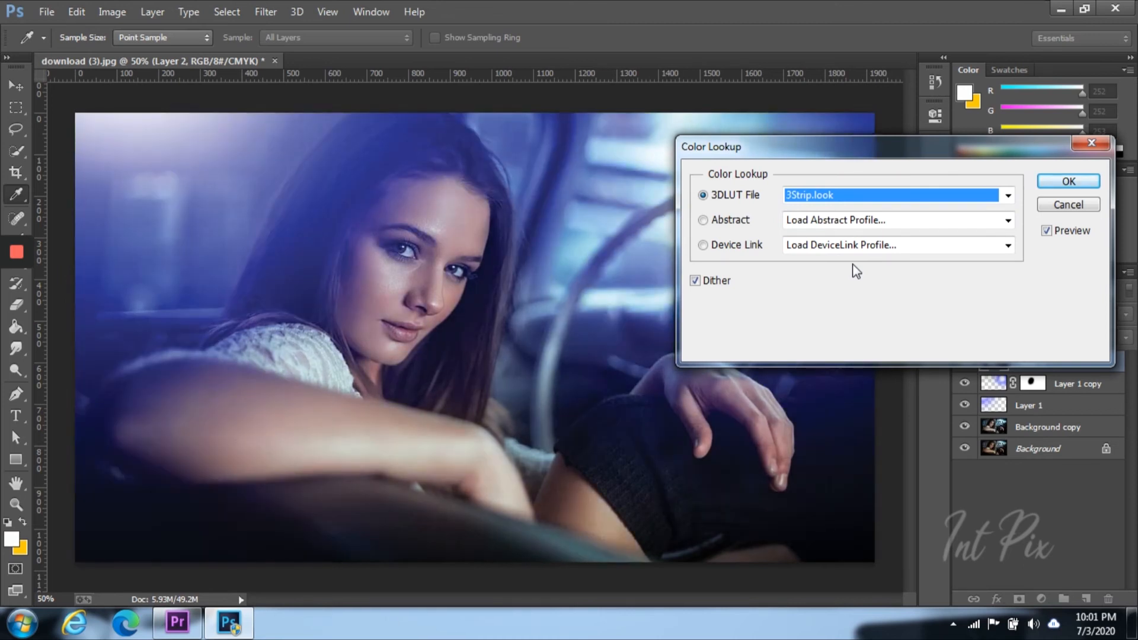
pyautogui.press('Down')
pyautogui.press('Down')
pyautogui.press('Down')
pyautogui.press('Down')
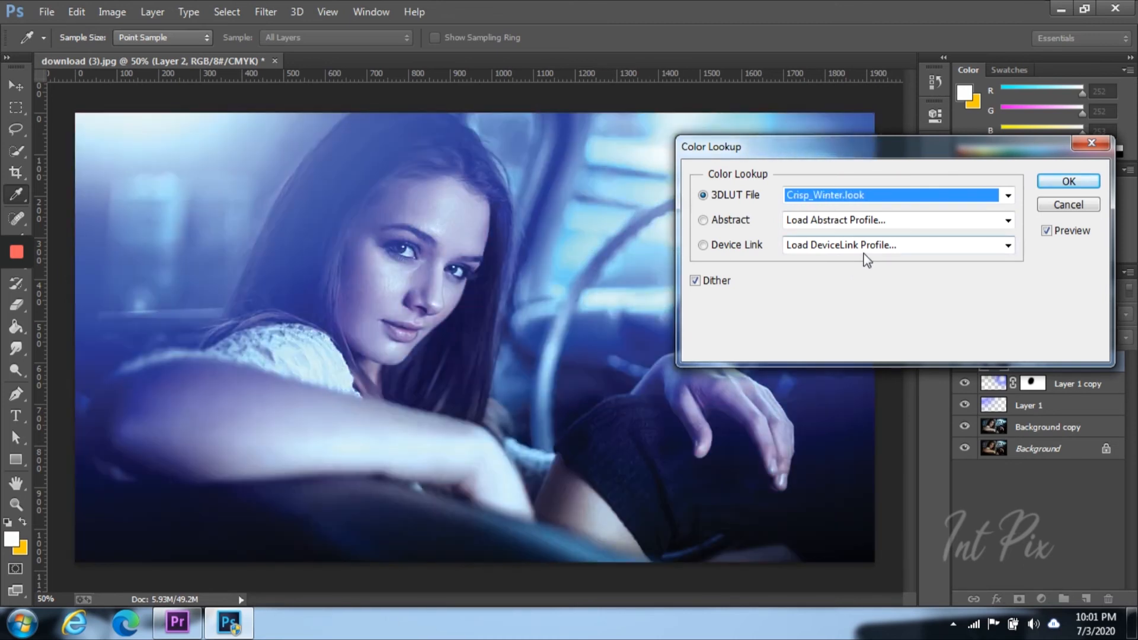
pyautogui.press('Down')
pyautogui.press('Down')
pyautogui.press('Down')
pyautogui.press('Down')
pyautogui.press('Down')
pyautogui.press('Down')
pyautogui.press('Down')
pyautogui.press('Down')
pyautogui.press('Down')
pyautogui.press('Down')
pyautogui.press('Down')
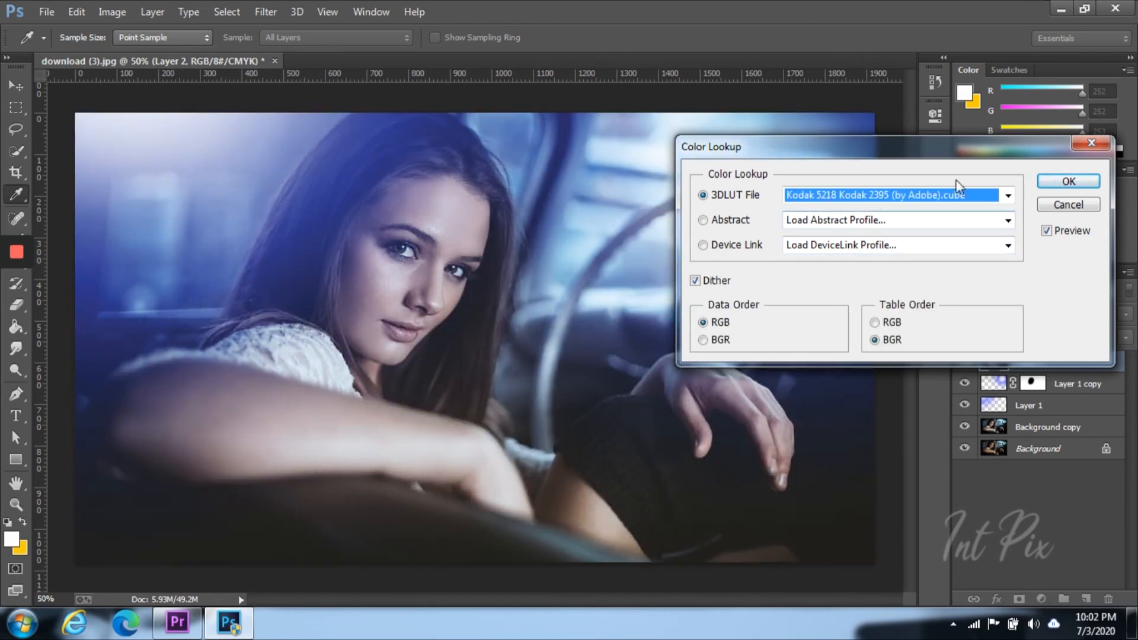
pyautogui.click(1064, 181)
# Lower the opacity of the color-lookup layer, Layer 2, to about 63%
pyautogui.click(1126, 313)
pyautogui.moveTo(1128, 332); pyautogui.dragTo(1094, 330)
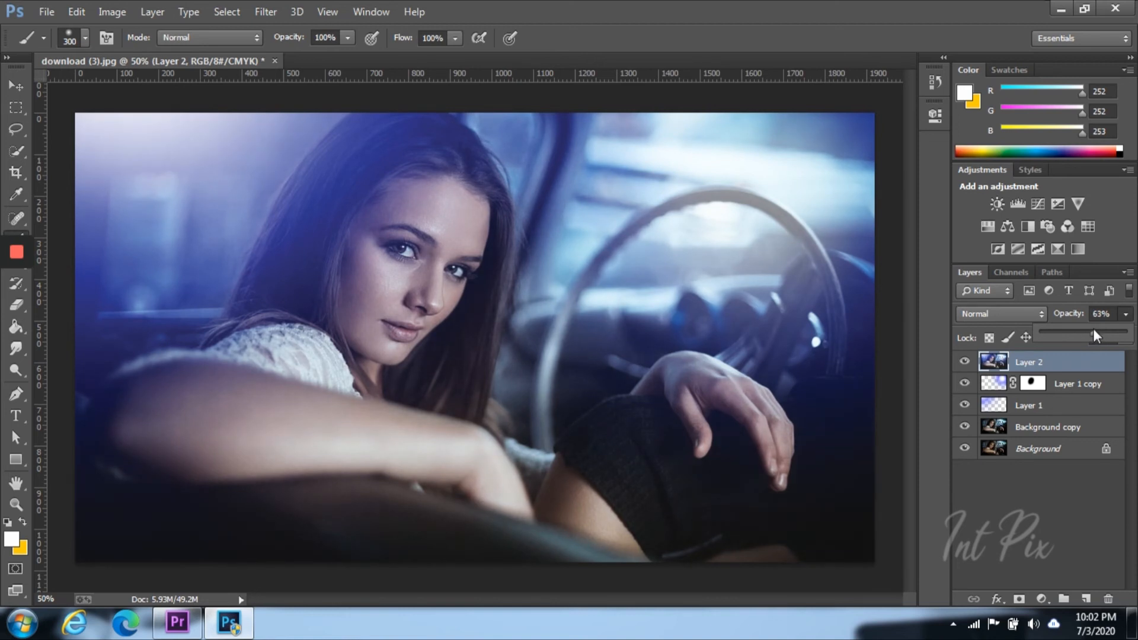
pyautogui.moveTo(1096, 330); pyautogui.dragTo(1093, 330)
# Add a Color Balance adjustment layer and shift the midtones toward red (+33), slightly toward magenta, and toward yellow (-11)
pyautogui.click(1042, 600)
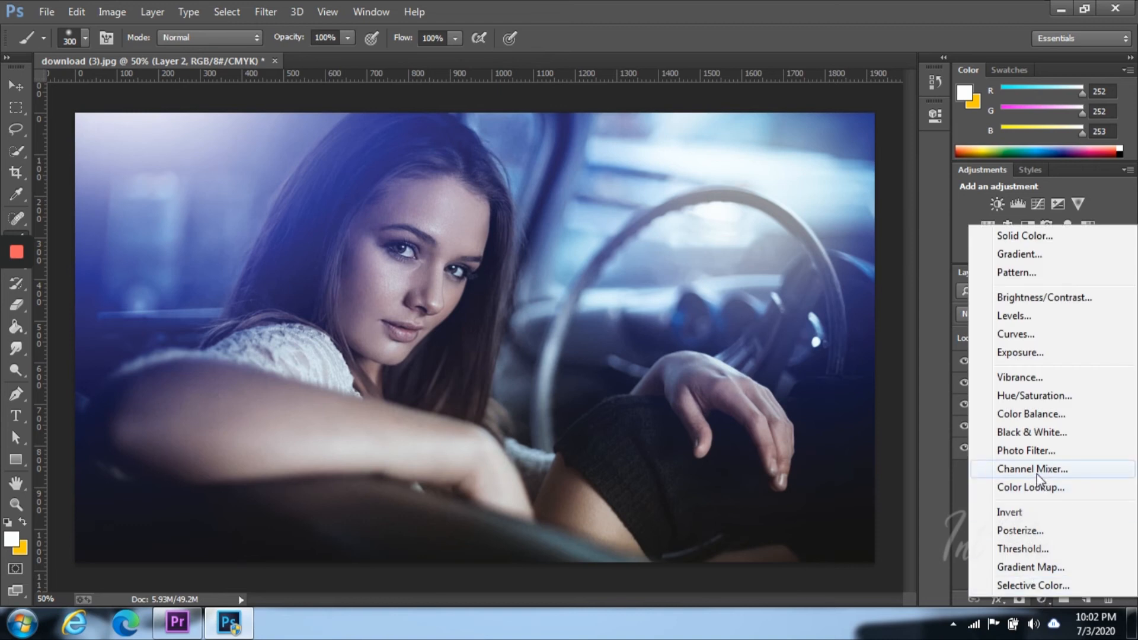
pyautogui.click(1033, 420)
pyautogui.moveTo(769, 248); pyautogui.dragTo(781, 194)
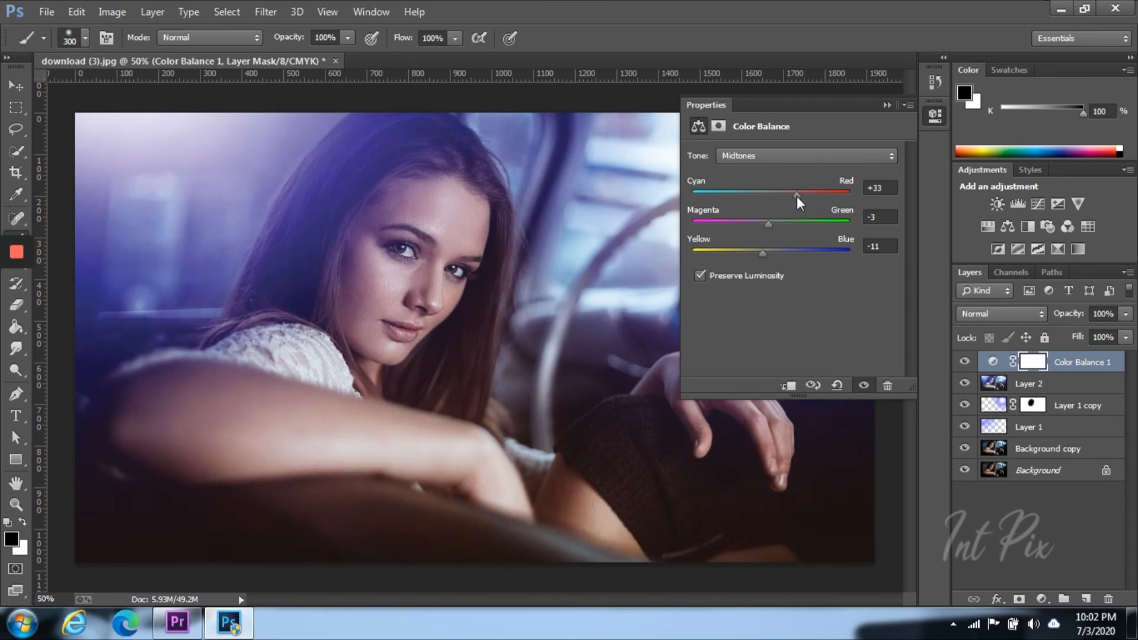
pyautogui.moveTo(771, 222); pyautogui.dragTo(765, 222)
pyautogui.click(887, 105)
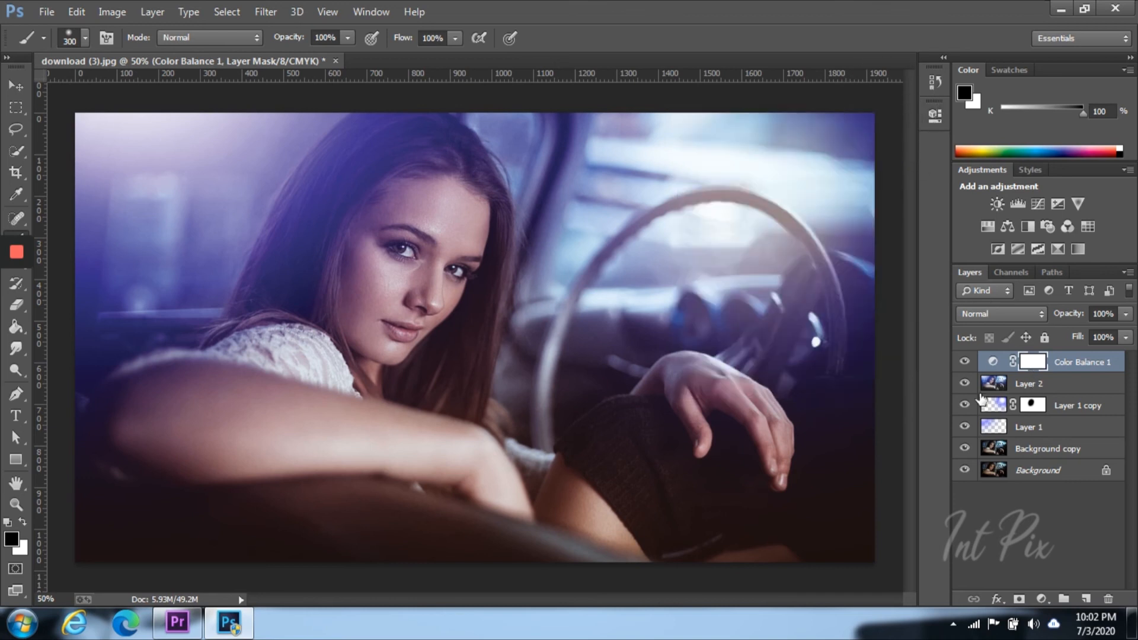
# Set the Color Balance layer's opacity to 90% and compare the photo with the adjustment hidden and shown
pyautogui.click(1126, 337)
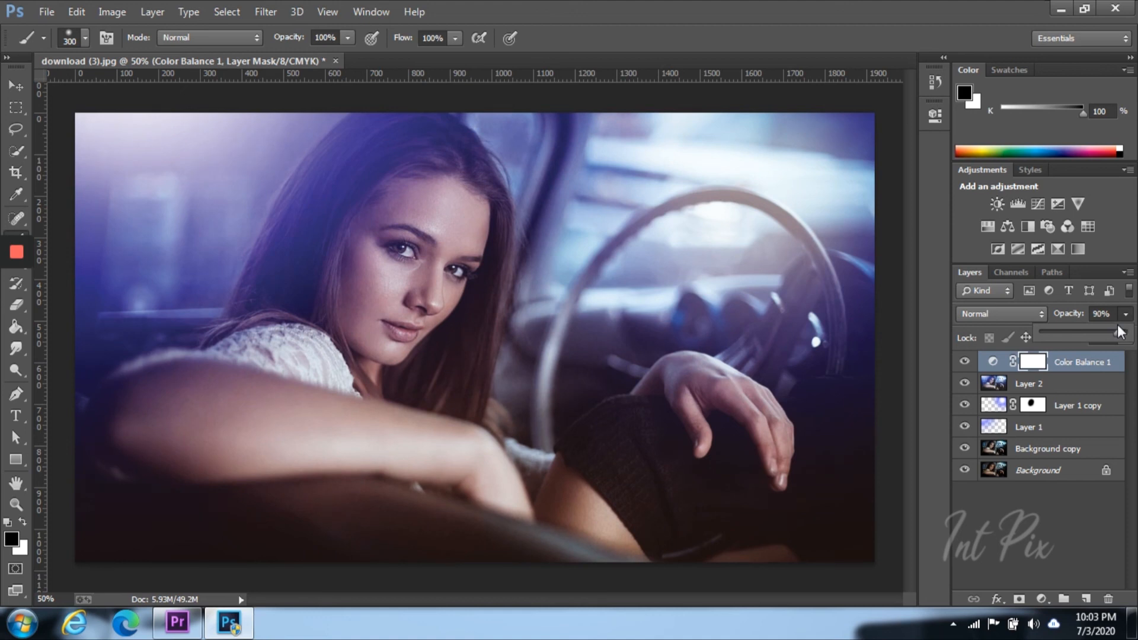
pyautogui.click(967, 362)
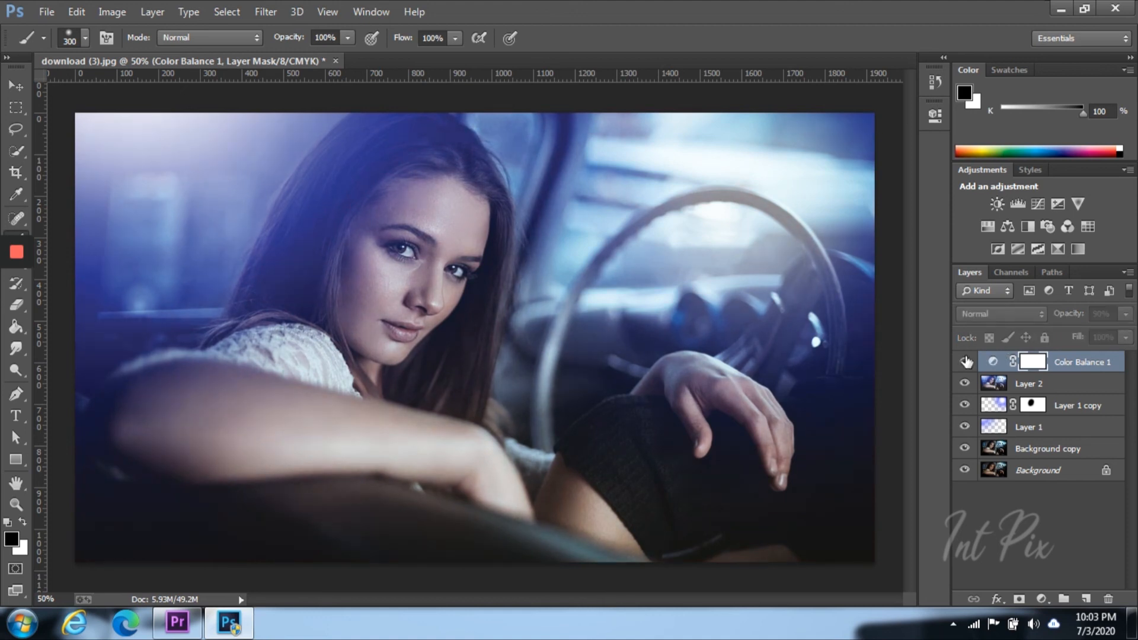
pyautogui.click(966, 362)
pyautogui.click(966, 361)
pyautogui.click(966, 361)
pyautogui.click(966, 361)
pyautogui.click(966, 362)
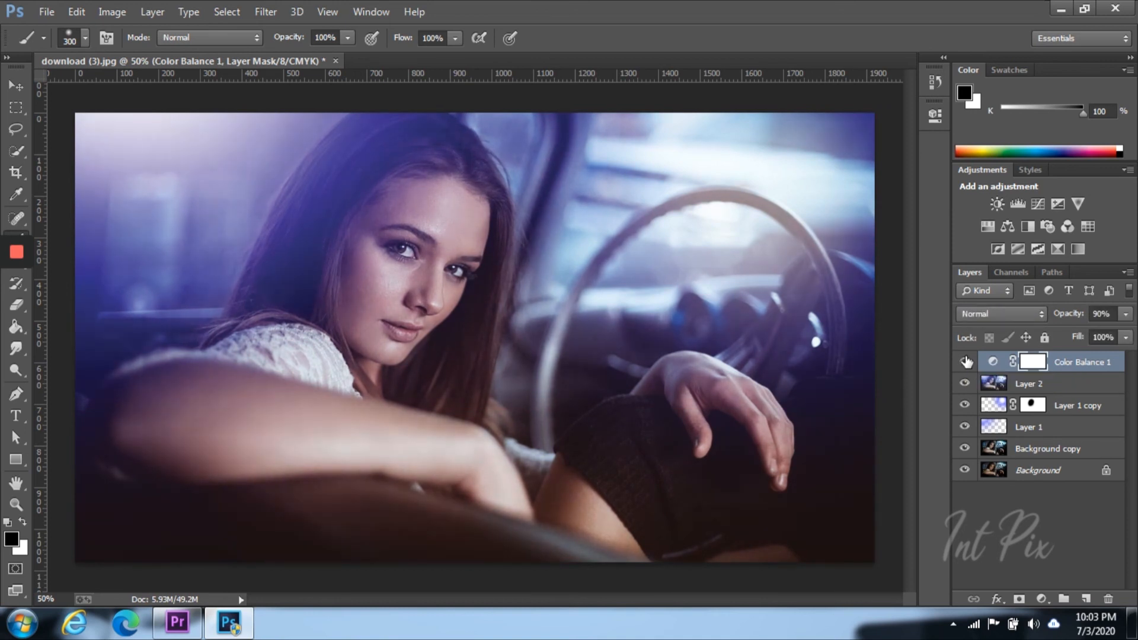
# Add a Curves adjustment layer, anchor the RGB curve at the lower quarter and raise the upper quarter slightly to brighten the highlights
pyautogui.click(1046, 599)
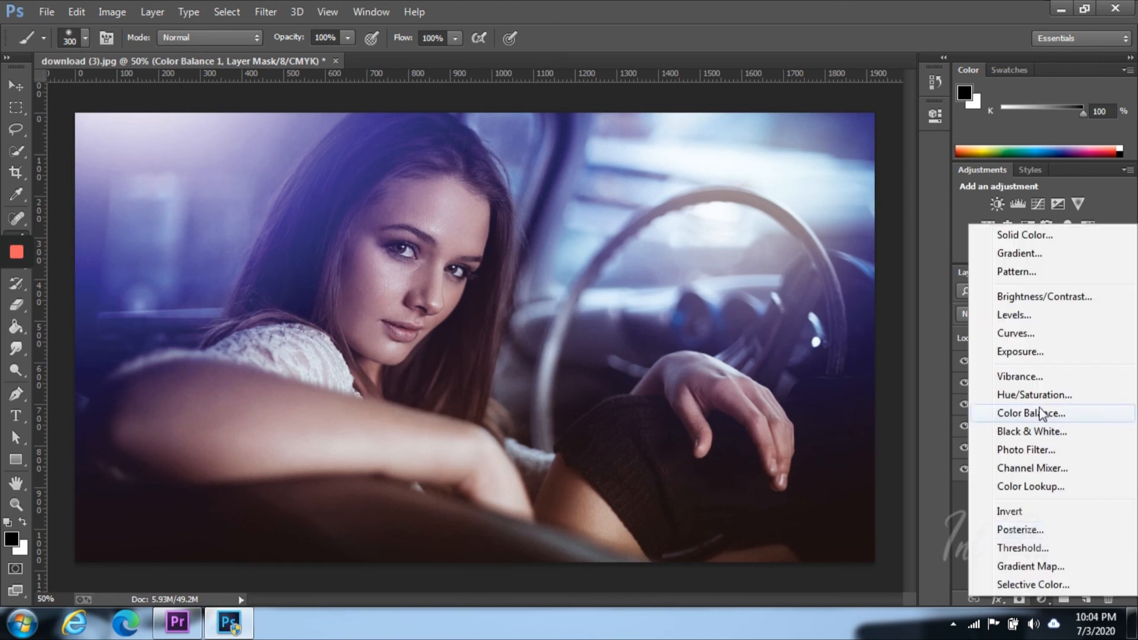
pyautogui.click(1044, 336)
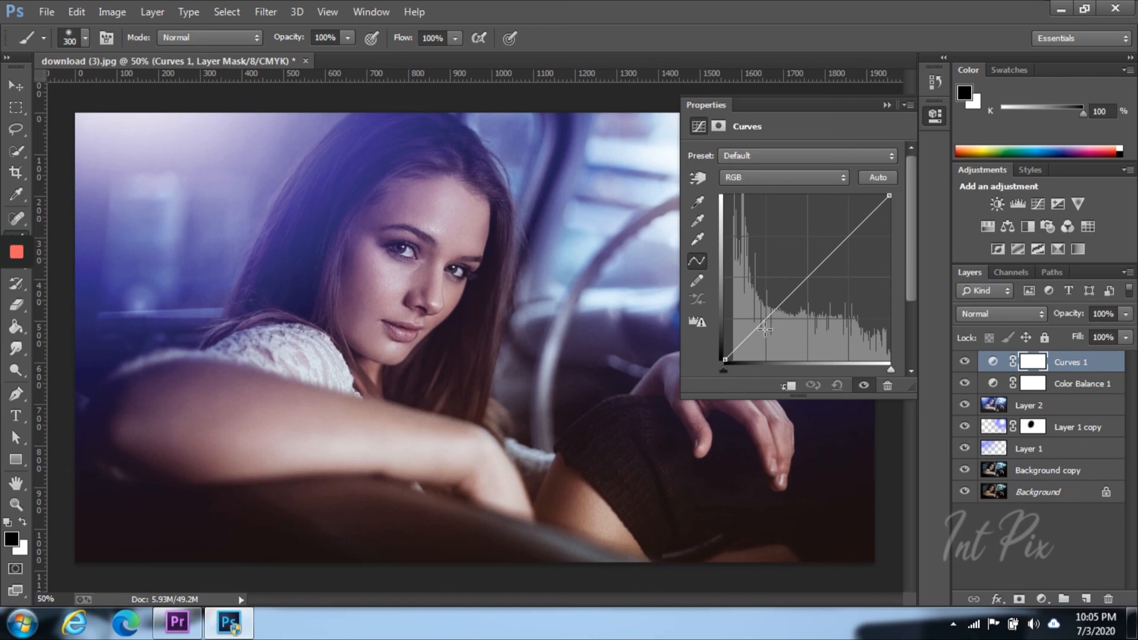
pyautogui.moveTo(762, 318); pyautogui.dragTo(766, 319)
pyautogui.click(854, 233)
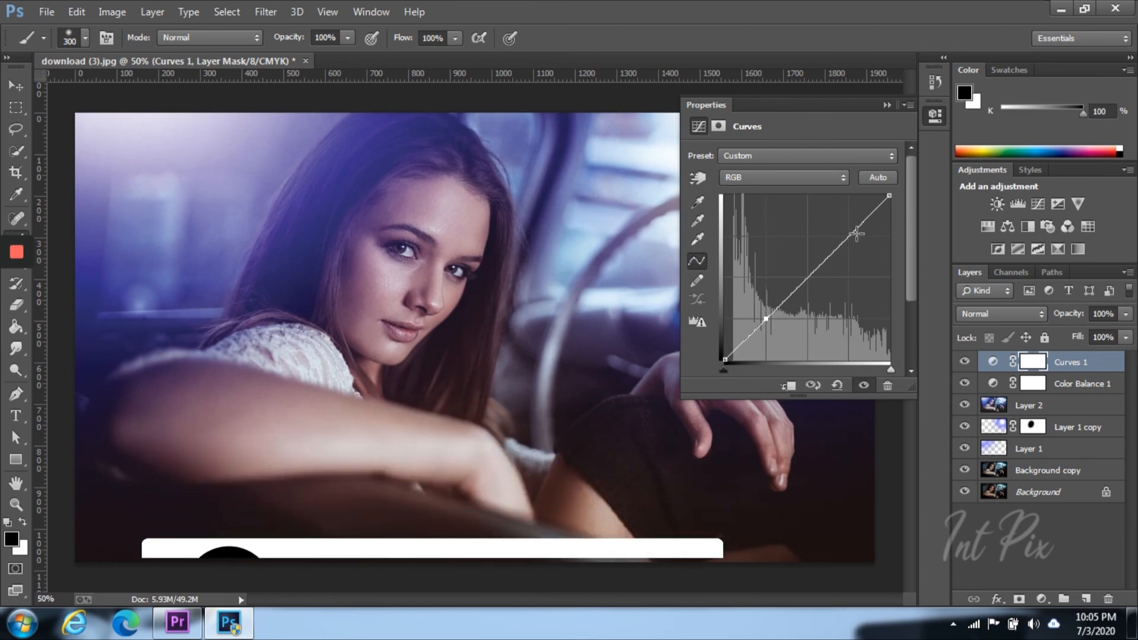
pyautogui.moveTo(853, 233); pyautogui.dragTo(848, 232)
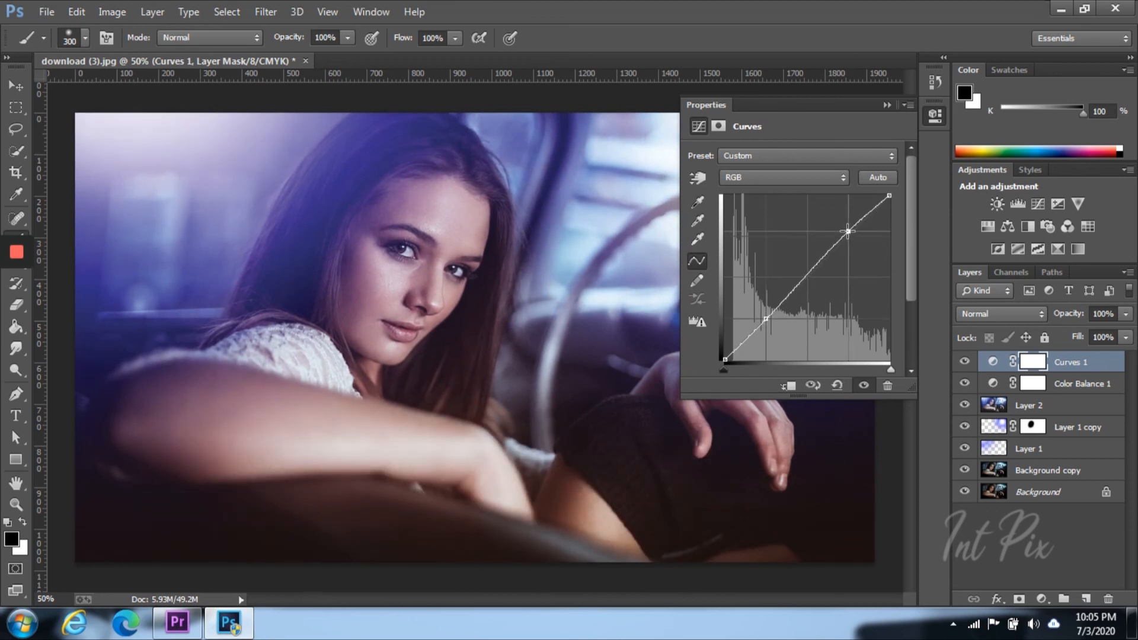
pyautogui.click(888, 106)
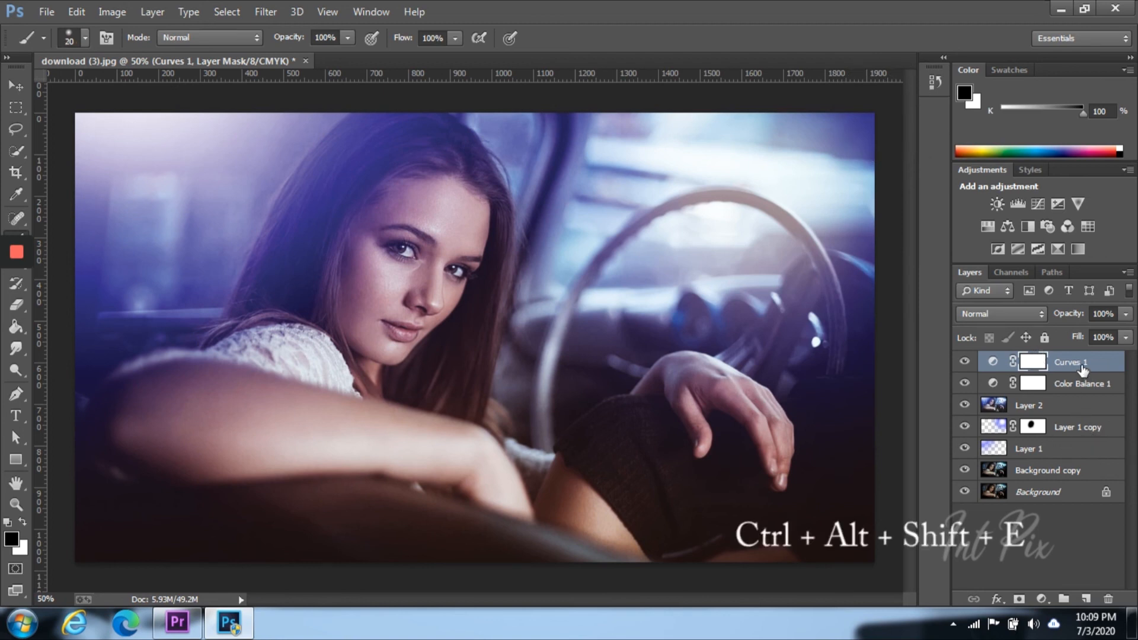
# Stamp all visible layers into a new top layer and group the layers from Curves 1 down to Background copy
pyautogui.hotkey('ctrl', 'alt', 'shift', 'e')
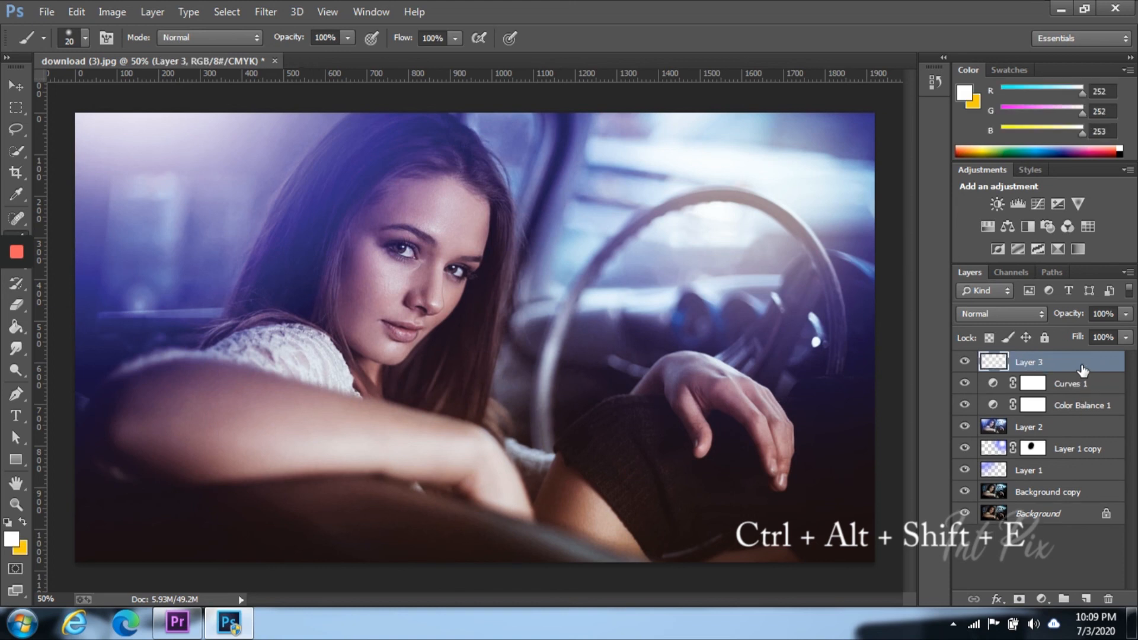
pyautogui.click(1090, 389)
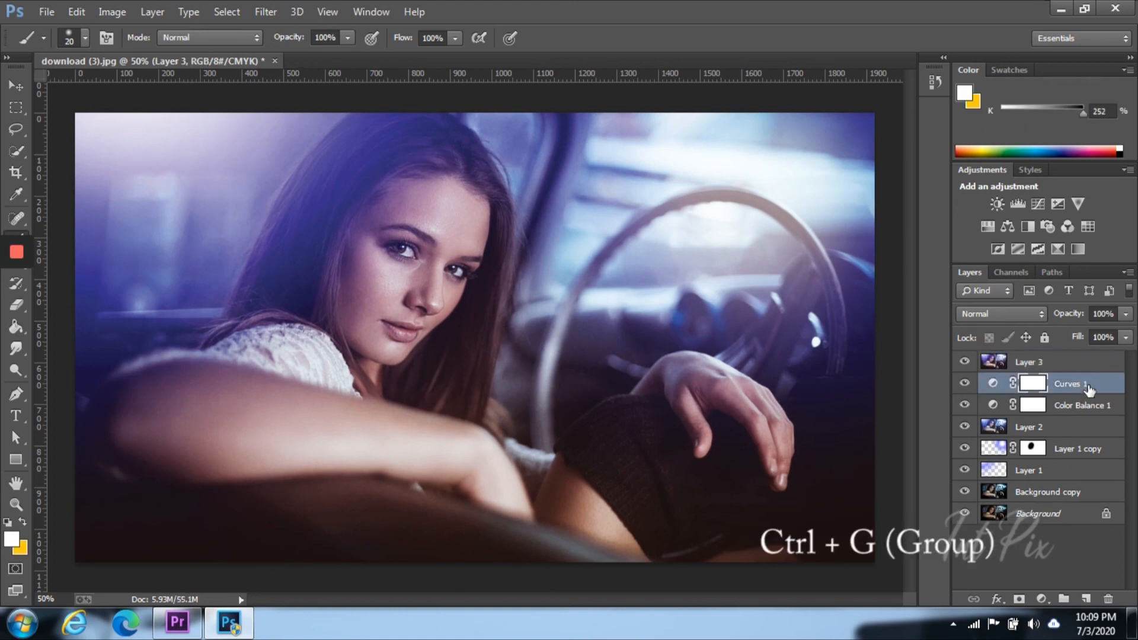
pyautogui.keyDown('shift'); pyautogui.click(1061, 490); pyautogui.keyUp('shift')
pyautogui.hotkey('ctrl', 'g')
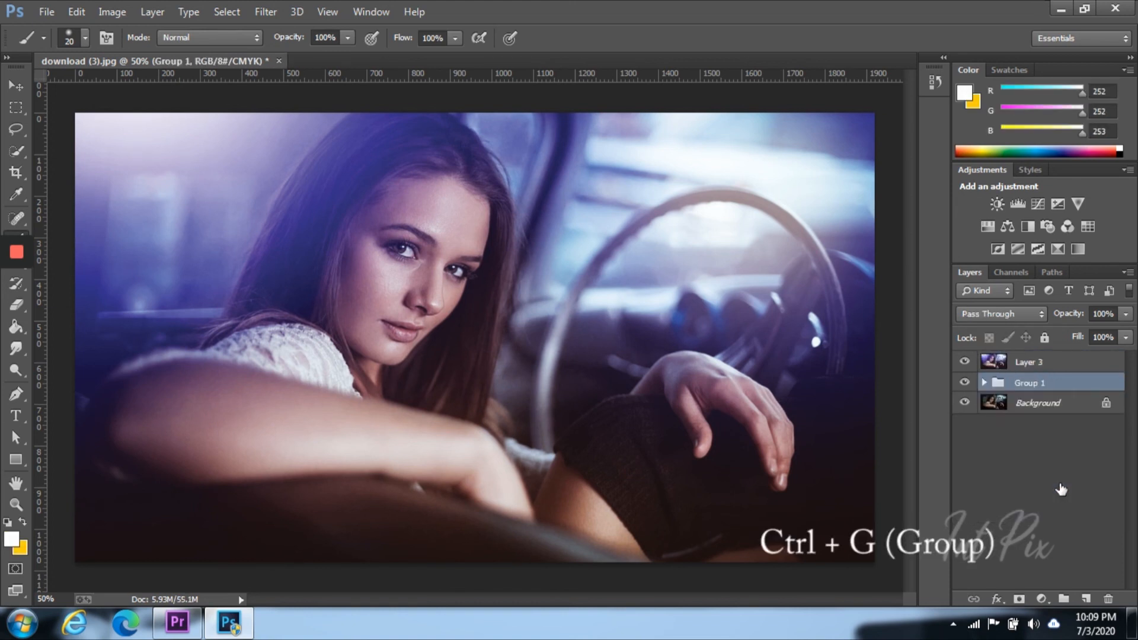
# Hide Group 1 and toggle the merged top layer's visibility to compare the finished grade with the original photo
pyautogui.click(965, 383)
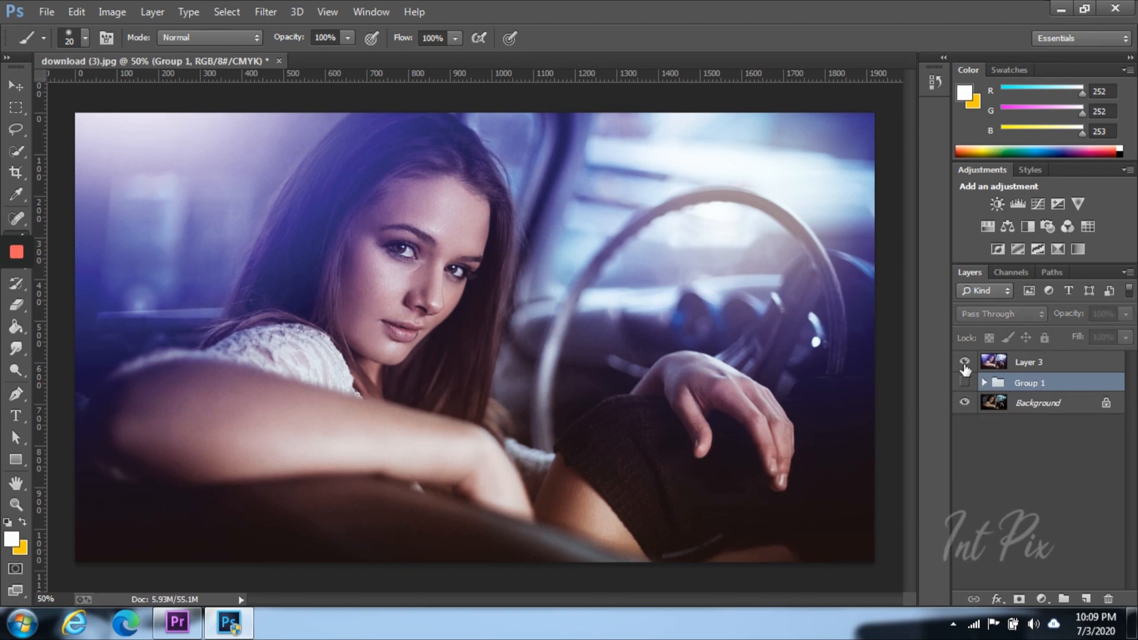
pyautogui.click(964, 362)
pyautogui.click(965, 362)
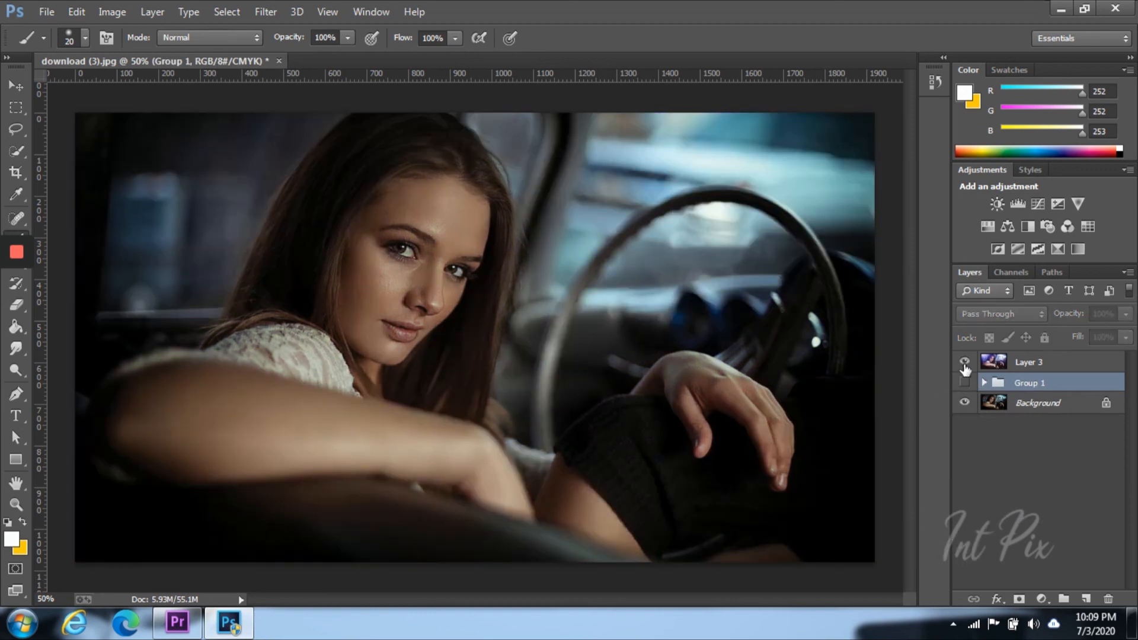
pyautogui.click(964, 362)
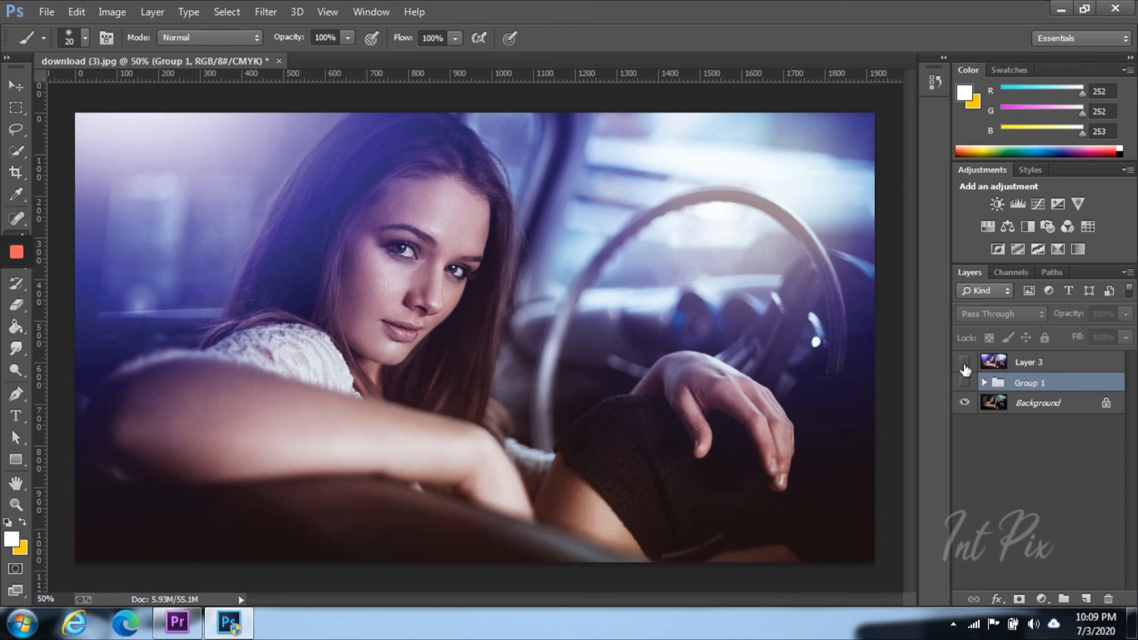
pyautogui.click(964, 363)
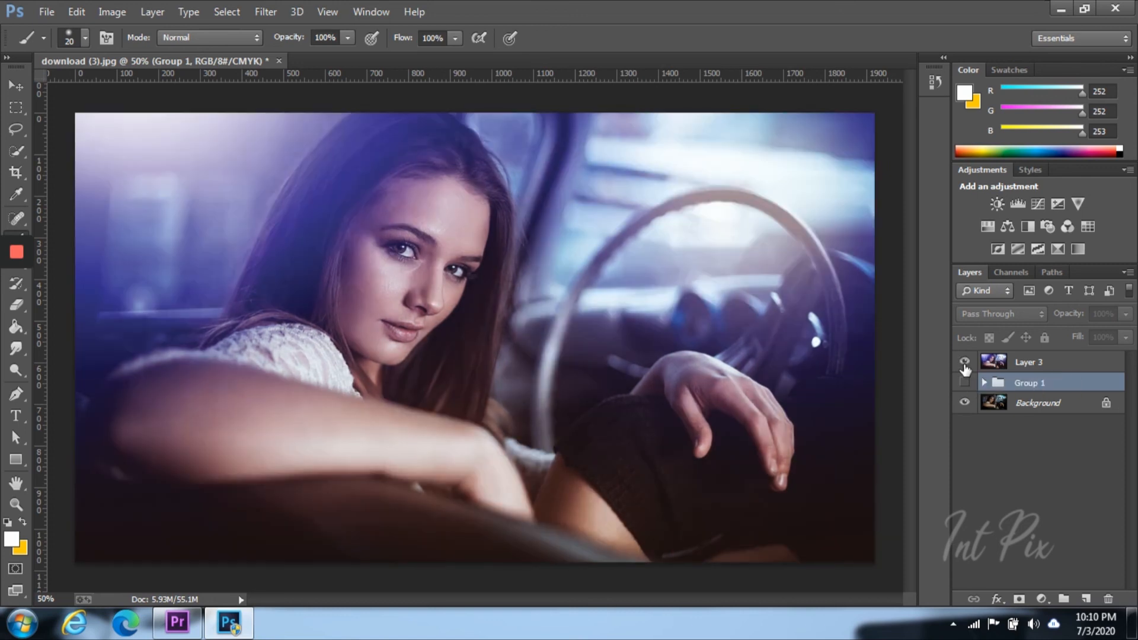